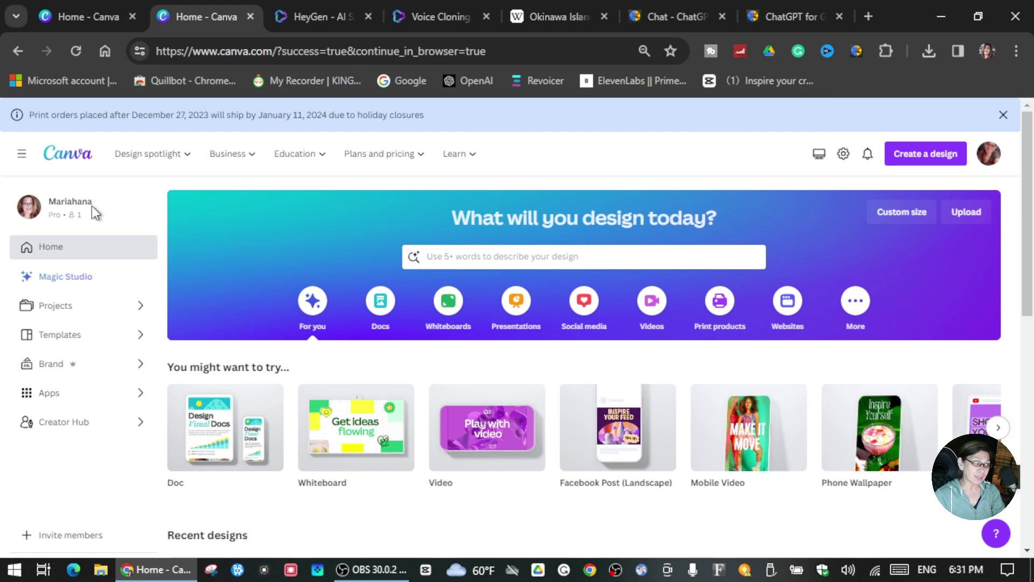
Create a blank video design and browse the list of Canva apps.
{"action": "left_click", "coordinate": [502, 439]}
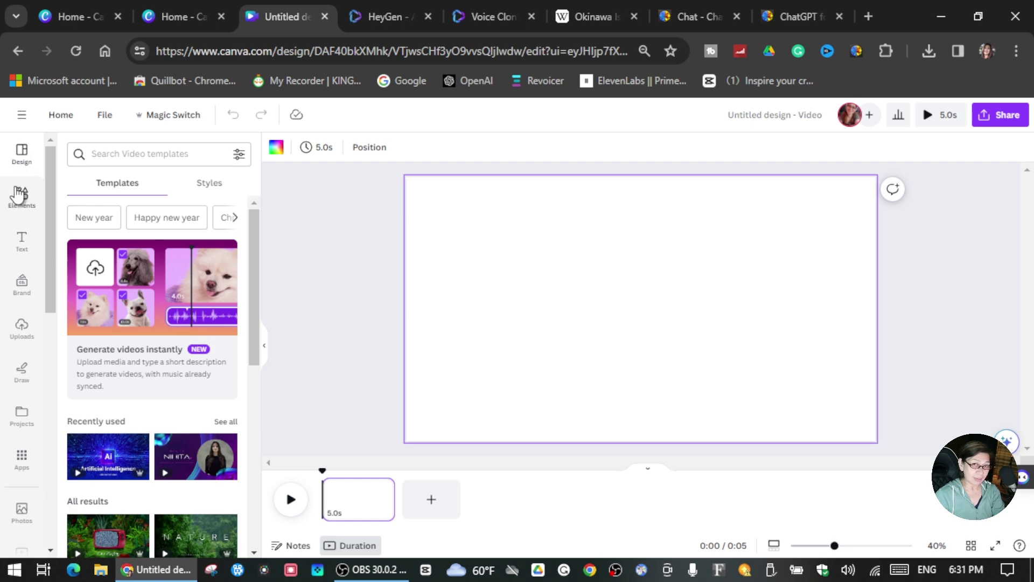
{"action": "scroll", "coordinate": [18, 353], "scroll_direction": "down", "scroll_amount": 4}
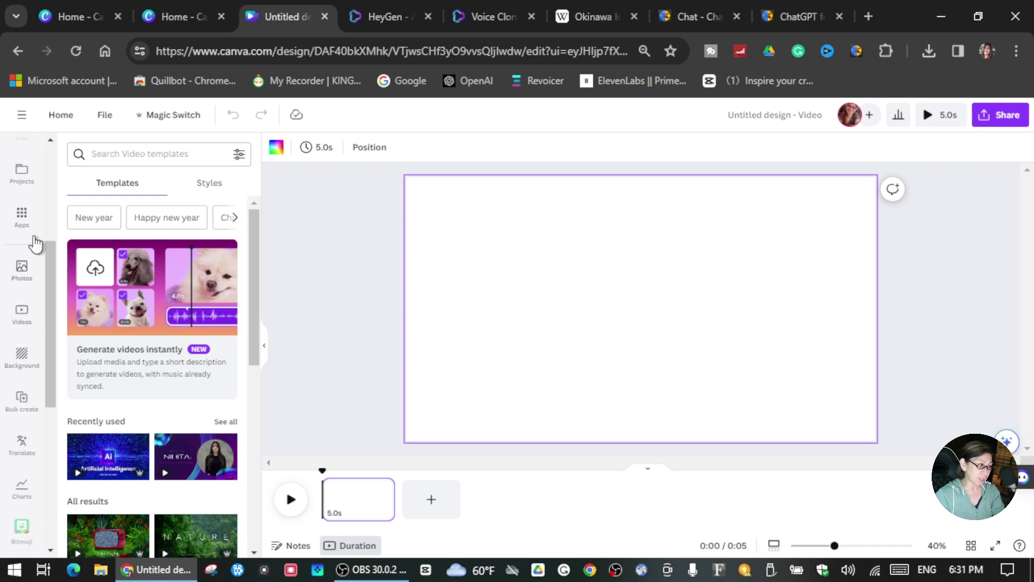
{"action": "left_click", "coordinate": [22, 216]}
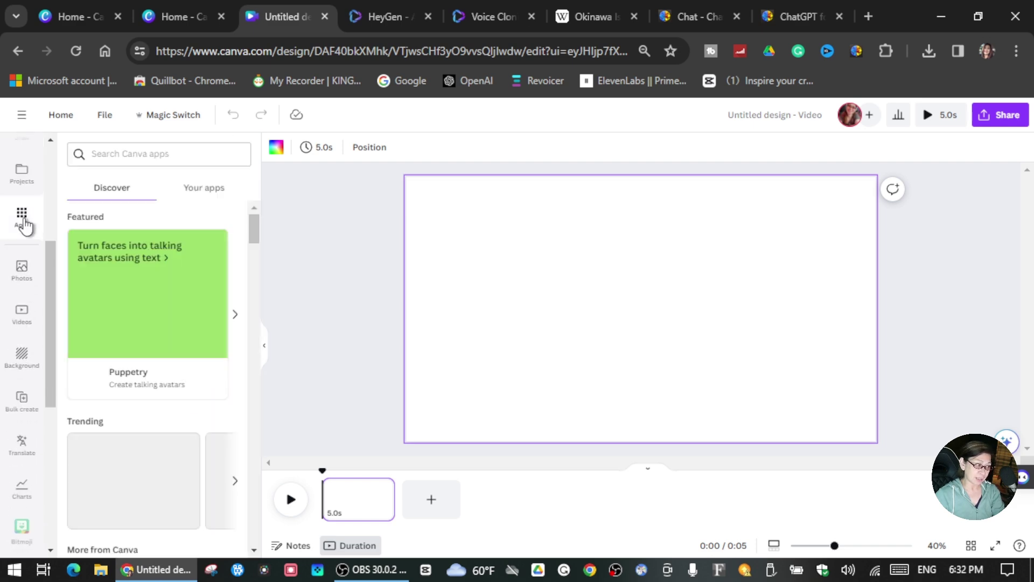
{"action": "scroll", "coordinate": [192, 334], "scroll_direction": "down", "scroll_amount": 2}
{"action": "scroll", "coordinate": [192, 333], "scroll_direction": "down", "scroll_amount": 4}
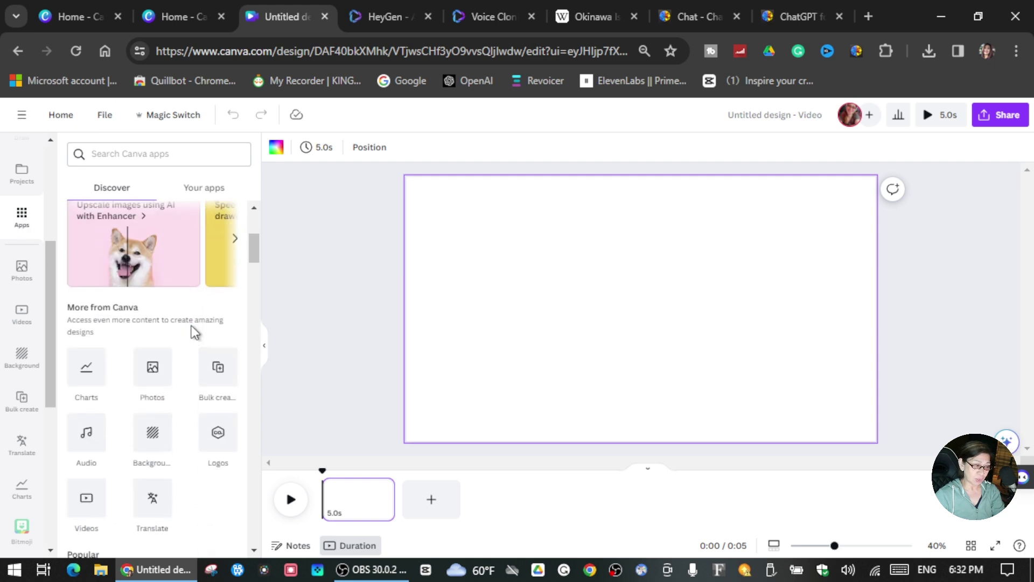
{"action": "scroll", "coordinate": [192, 325], "scroll_direction": "down", "scroll_amount": 6}
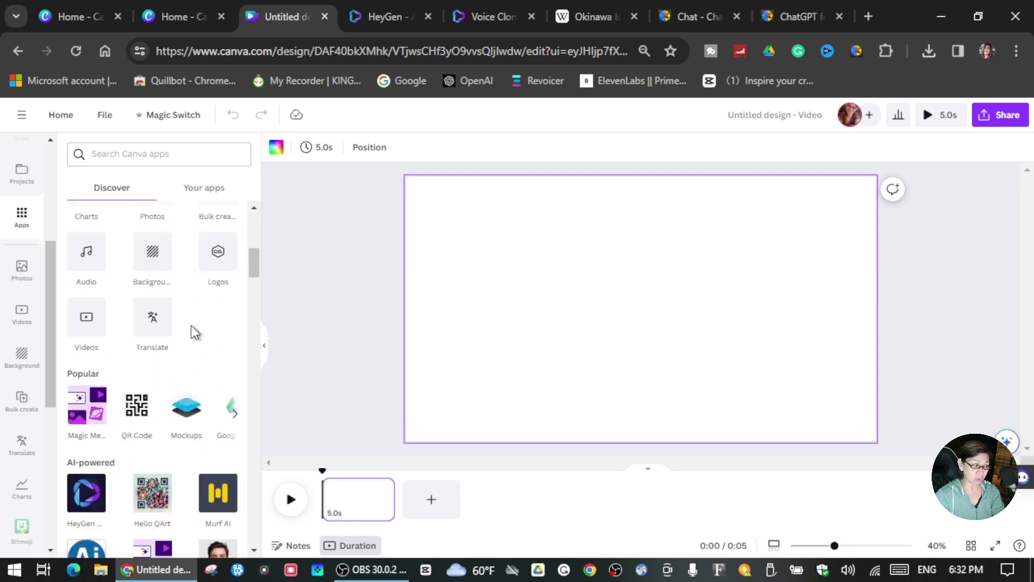
Try D-ID AI Presenters, then return to the apps list's AI-powered apps such as DeepReel.
{"action": "left_click", "coordinate": [211, 329]}
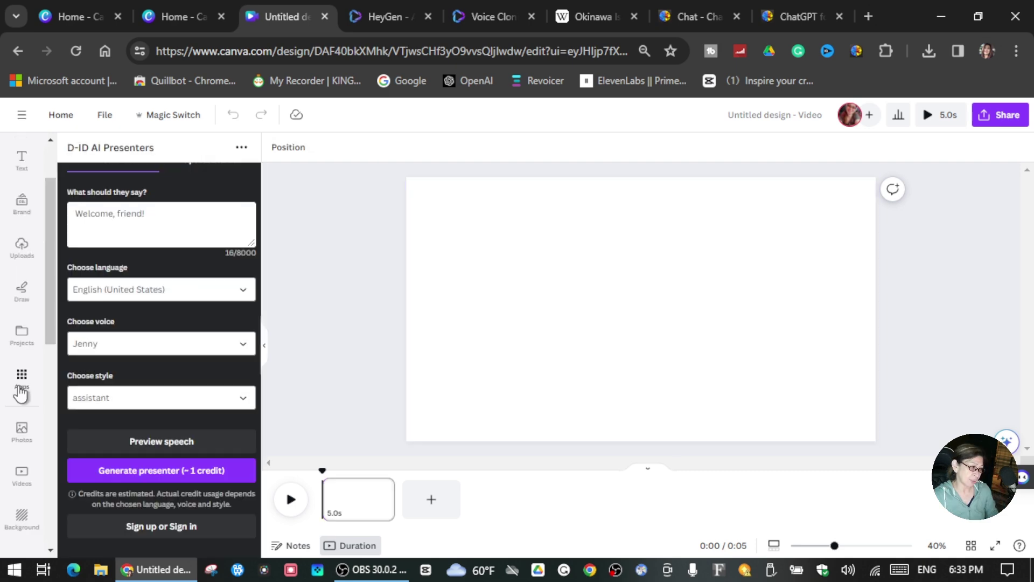
{"action": "left_click", "coordinate": [20, 393]}
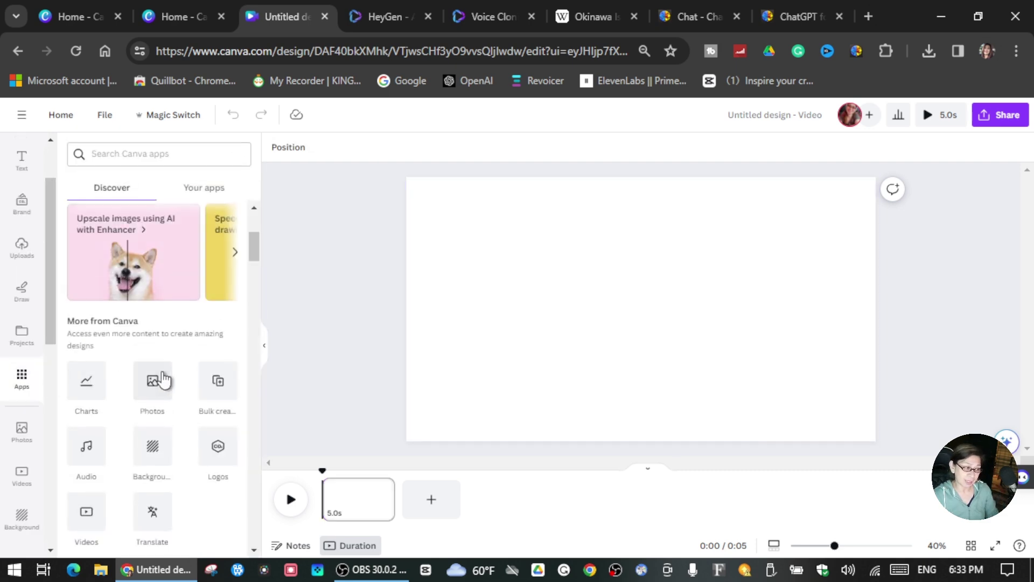
{"action": "scroll", "coordinate": [162, 380], "scroll_direction": "down", "scroll_amount": 5}
{"action": "scroll", "coordinate": [180, 373], "scroll_direction": "down", "scroll_amount": 8}
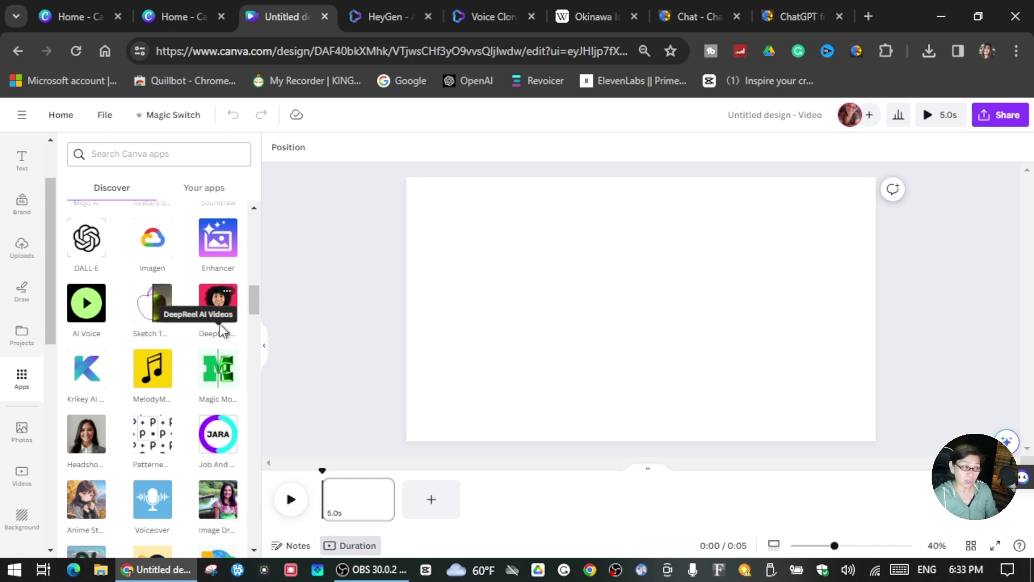
Open DeepReel AI Videos and pick Elly from all presenters.
{"action": "left_click", "coordinate": [217, 305]}
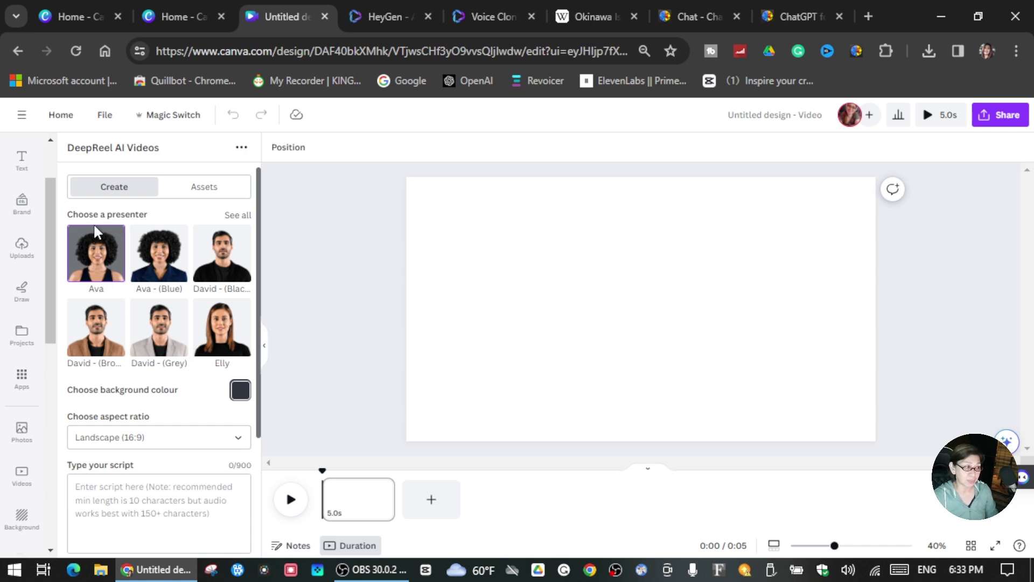
{"action": "left_click", "coordinate": [231, 218]}
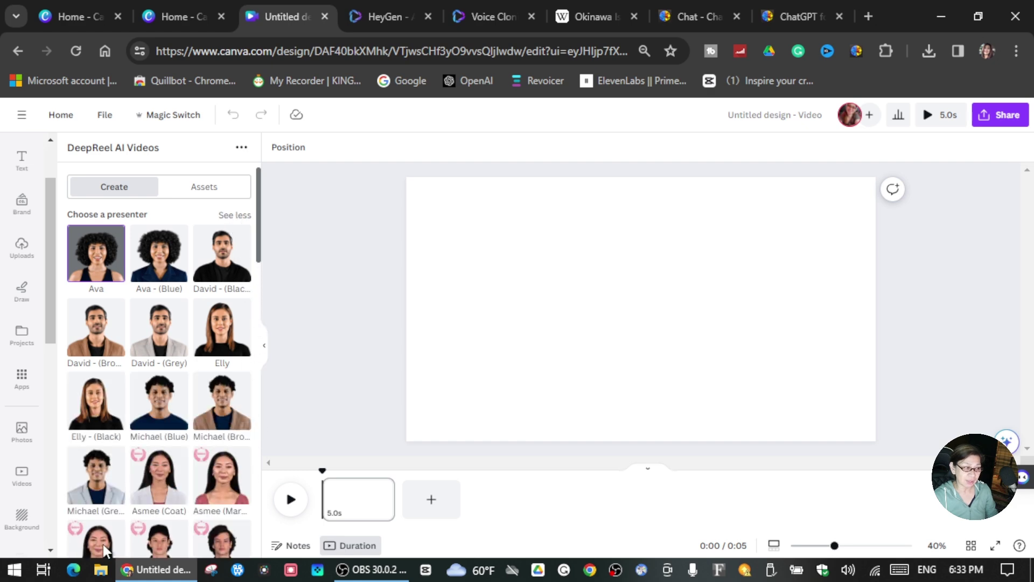
{"action": "scroll", "coordinate": [137, 323], "scroll_direction": "down", "scroll_amount": 3}
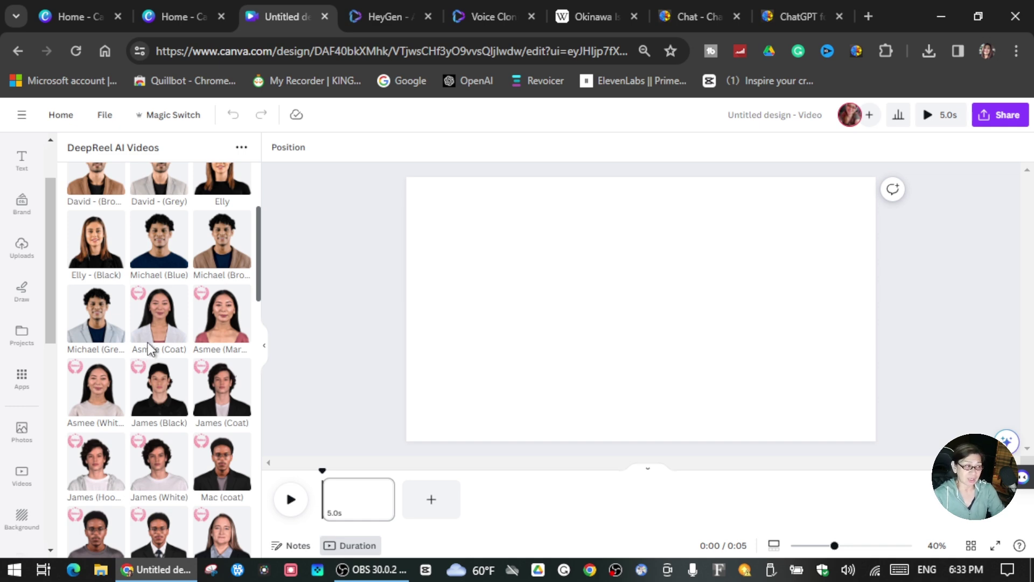
{"action": "scroll", "coordinate": [147, 348], "scroll_direction": "up", "scroll_amount": 3}
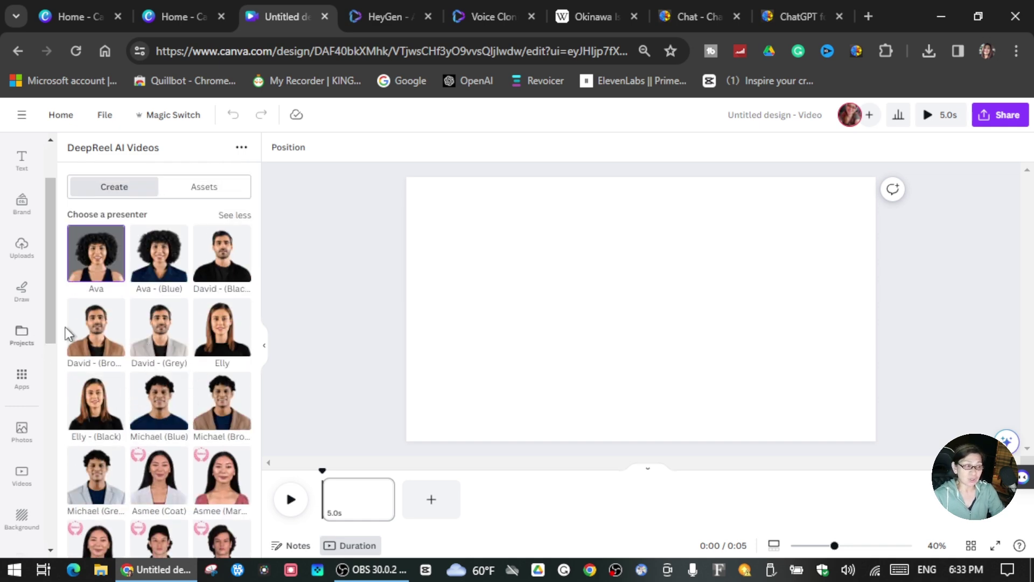
{"action": "left_click", "coordinate": [225, 340]}
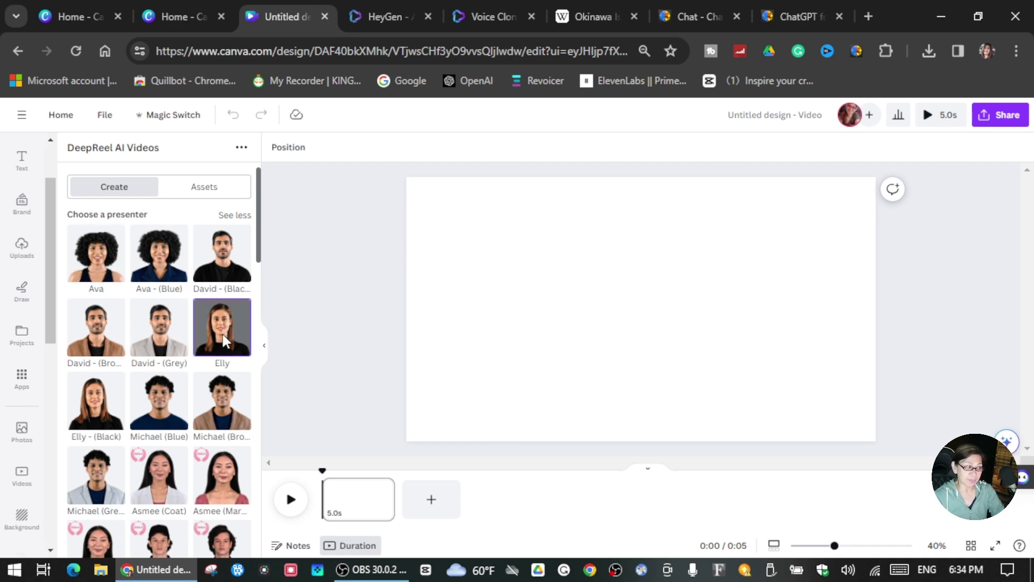
Keep the Landscape (16:9) aspect ratio and start on the empty script box.
{"action": "scroll", "coordinate": [225, 341], "scroll_direction": "down", "scroll_amount": 5}
{"action": "scroll", "coordinate": [225, 340], "scroll_direction": "down", "scroll_amount": 10}
{"action": "scroll", "coordinate": [223, 340], "scroll_direction": "down", "scroll_amount": 6}
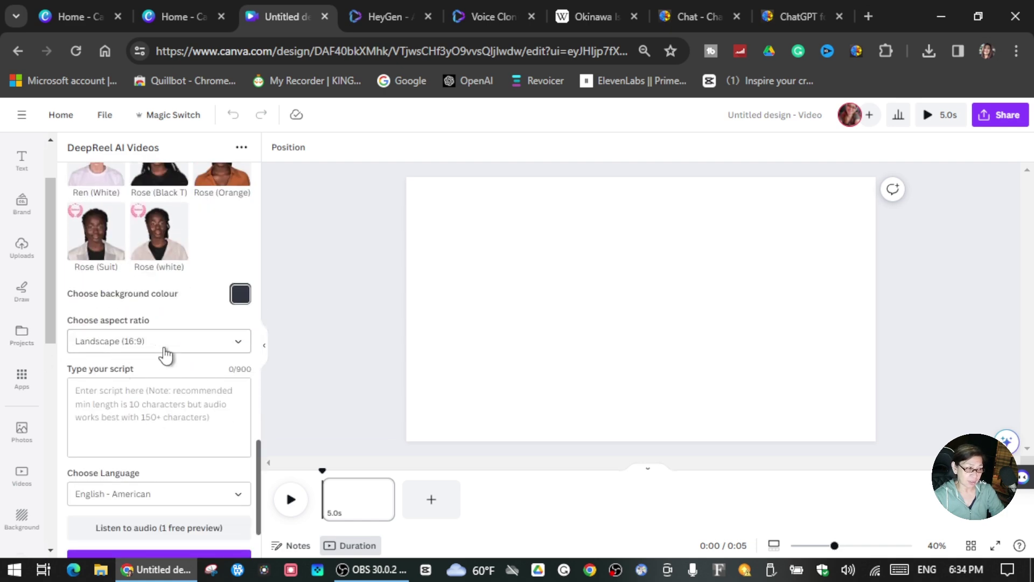
{"action": "left_click", "coordinate": [239, 346]}
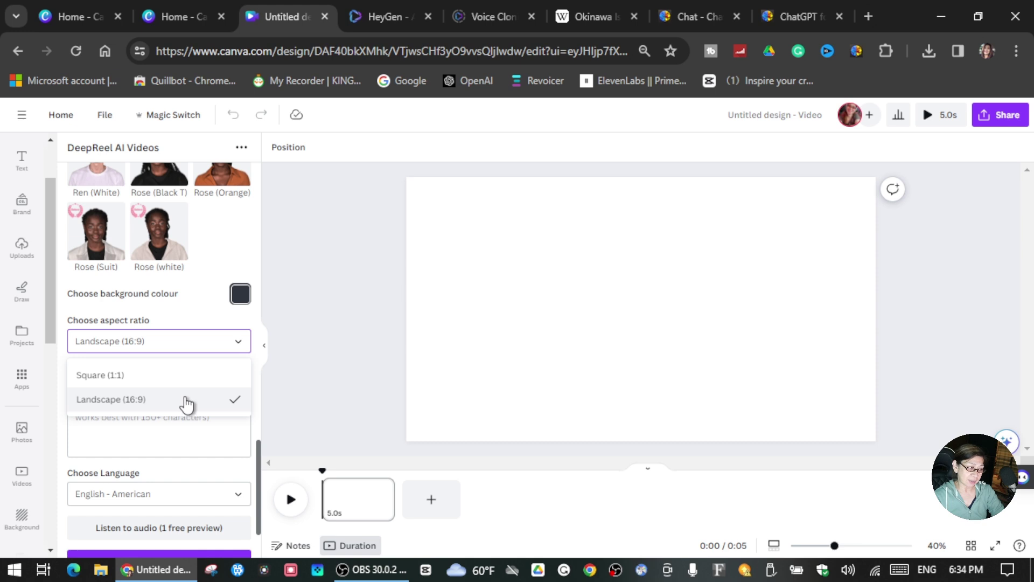
{"action": "left_click", "coordinate": [97, 430]}
{"action": "left_click", "coordinate": [96, 426]}
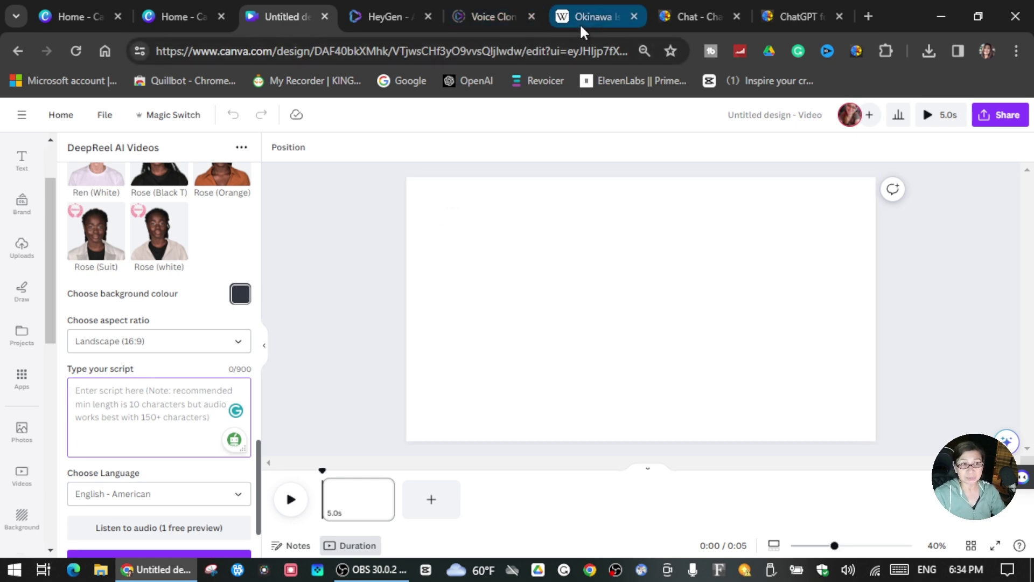
Skim the Okinawa Island Wikipedia article, then select its full URL for copying.
{"action": "mouse_move", "coordinate": [578, 22]}
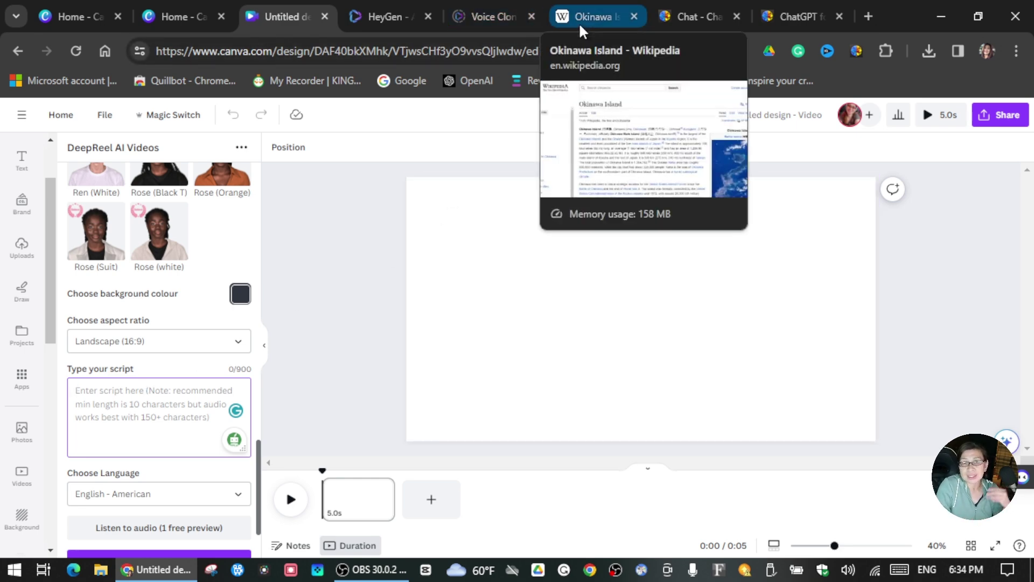
{"action": "left_click", "coordinate": [580, 19]}
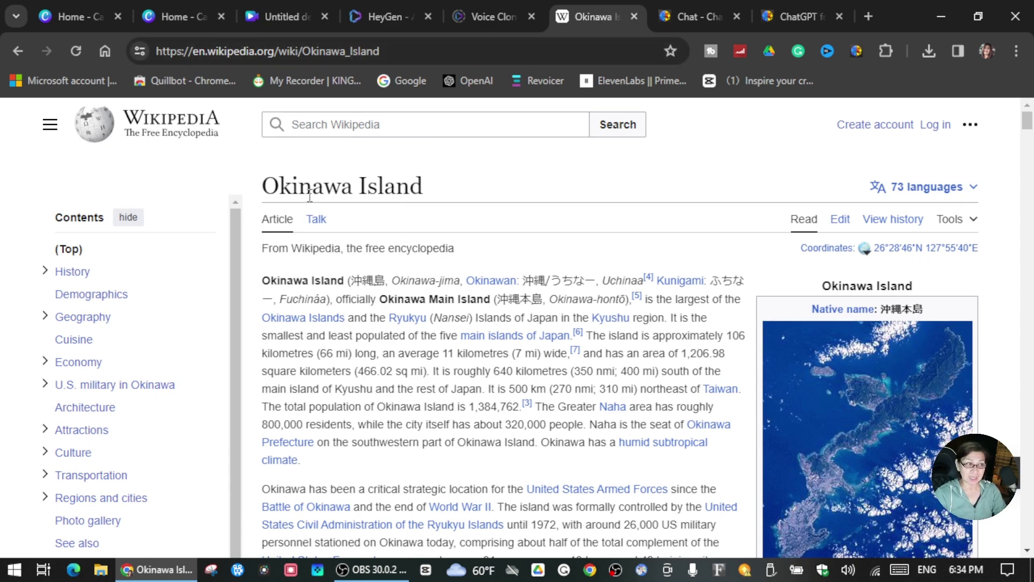
{"action": "scroll", "coordinate": [405, 289], "scroll_direction": "down", "scroll_amount": 5}
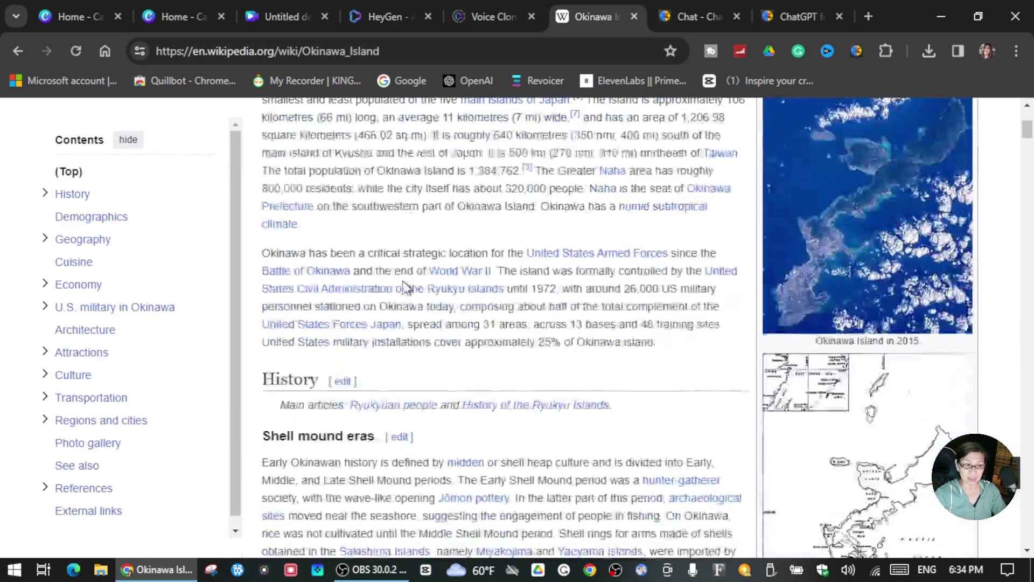
{"action": "scroll", "coordinate": [405, 290], "scroll_direction": "down", "scroll_amount": 17}
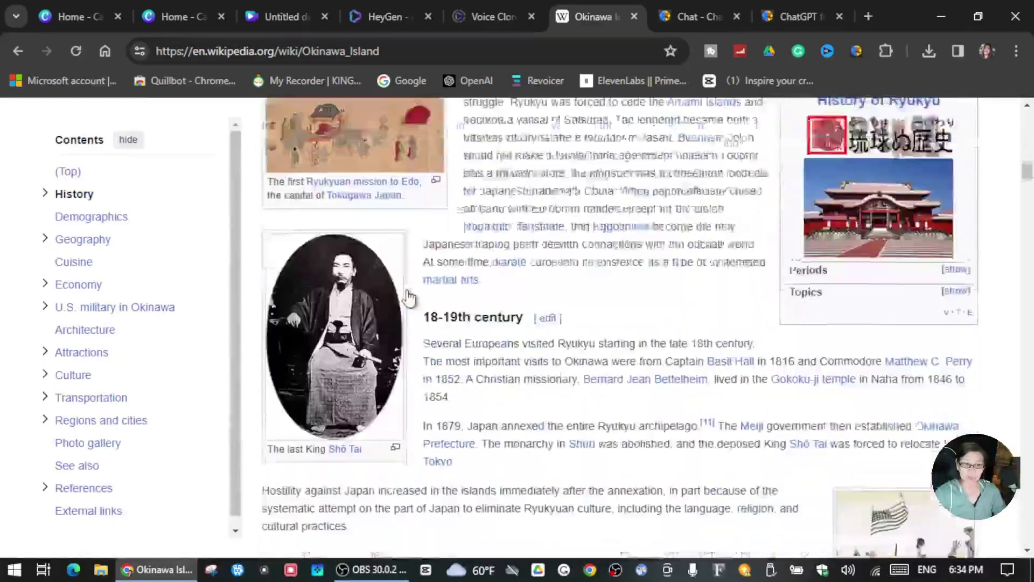
{"action": "scroll", "coordinate": [406, 291], "scroll_direction": "down", "scroll_amount": 20}
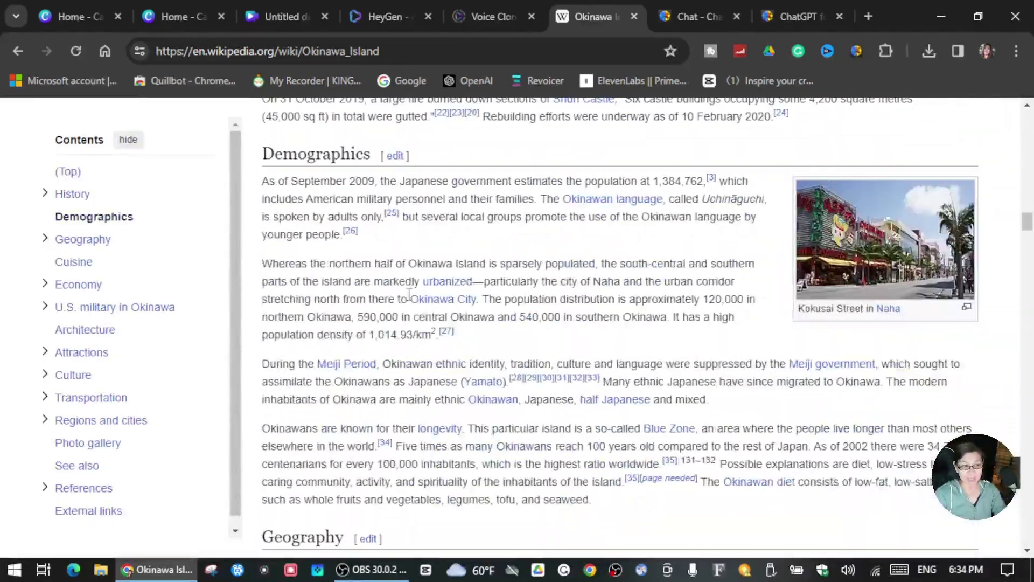
{"action": "scroll", "coordinate": [435, 346], "scroll_direction": "up", "scroll_amount": 20}
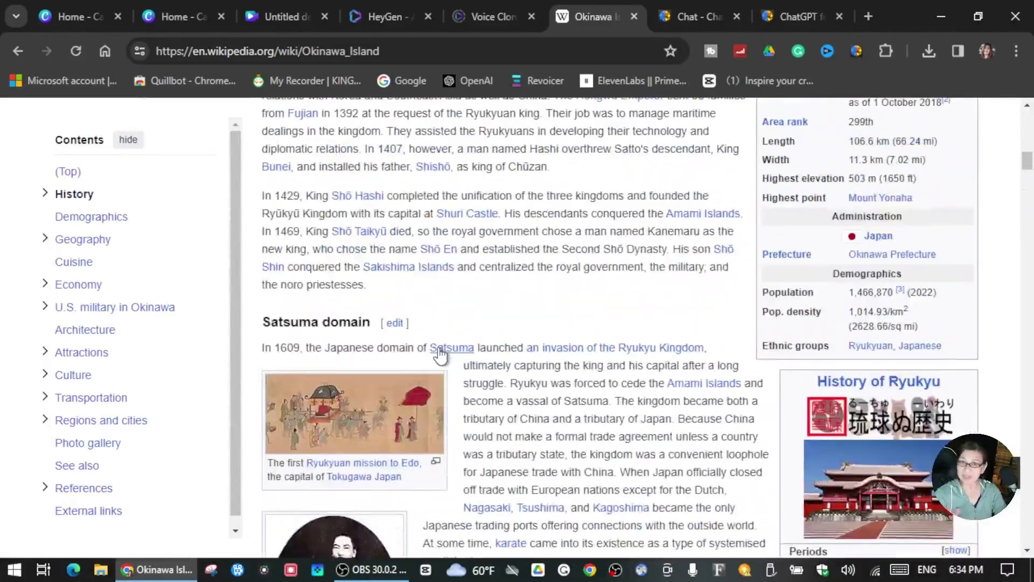
{"action": "scroll", "coordinate": [608, 408], "scroll_direction": "up", "scroll_amount": 6}
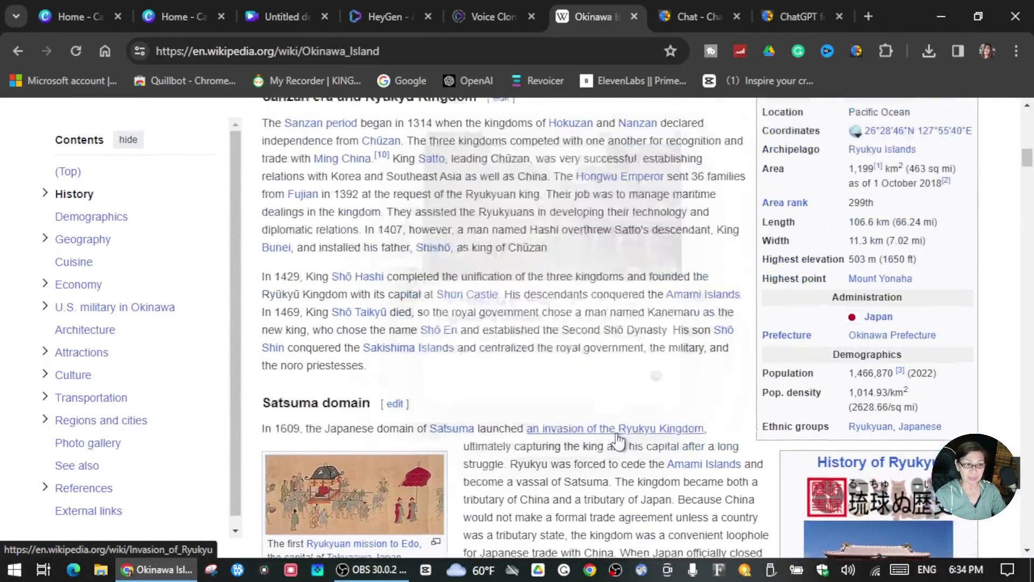
{"action": "scroll", "coordinate": [608, 408], "scroll_direction": "up", "scroll_amount": 15}
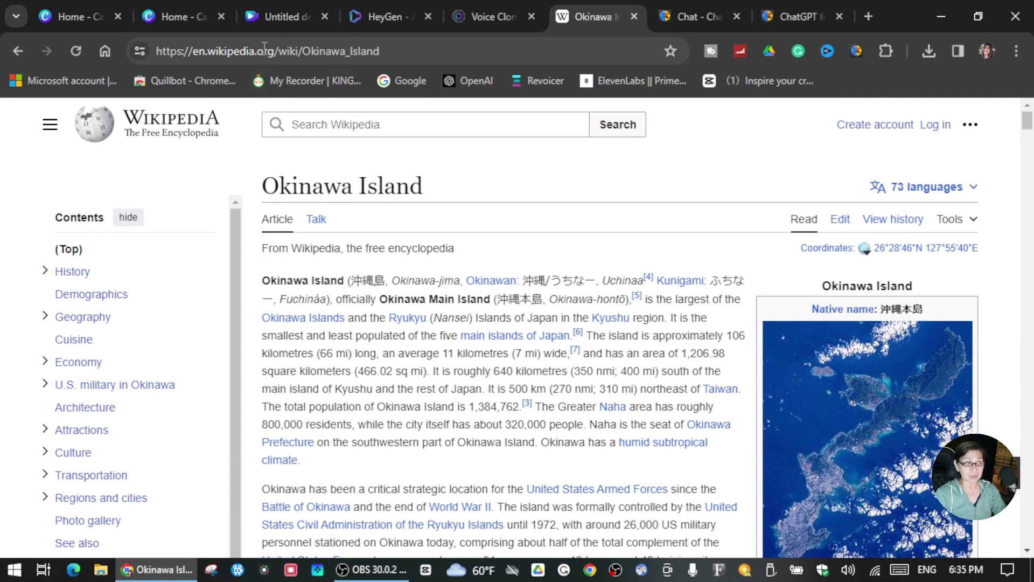
{"action": "left_click", "coordinate": [227, 48]}
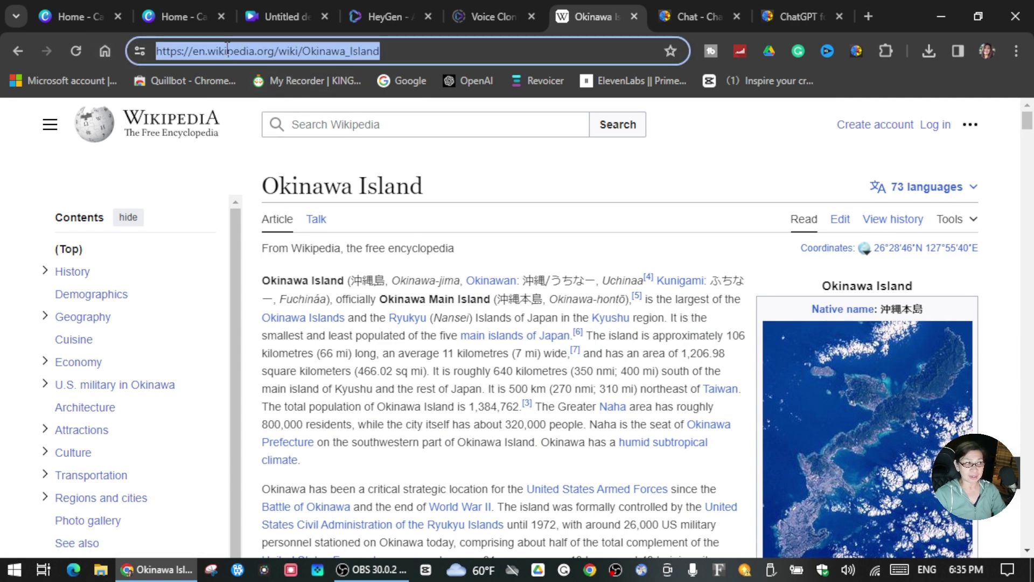
{"action": "right_click", "coordinate": [227, 49]}
Copy the article URL and prompt ChatGPT for a 400-word Okinawa Churaumi aquarium article.
{"action": "left_click", "coordinate": [305, 198]}
{"action": "left_click", "coordinate": [703, 11]}
{"action": "left_click", "coordinate": [270, 436]}
{"action": "type", "text": "W"}
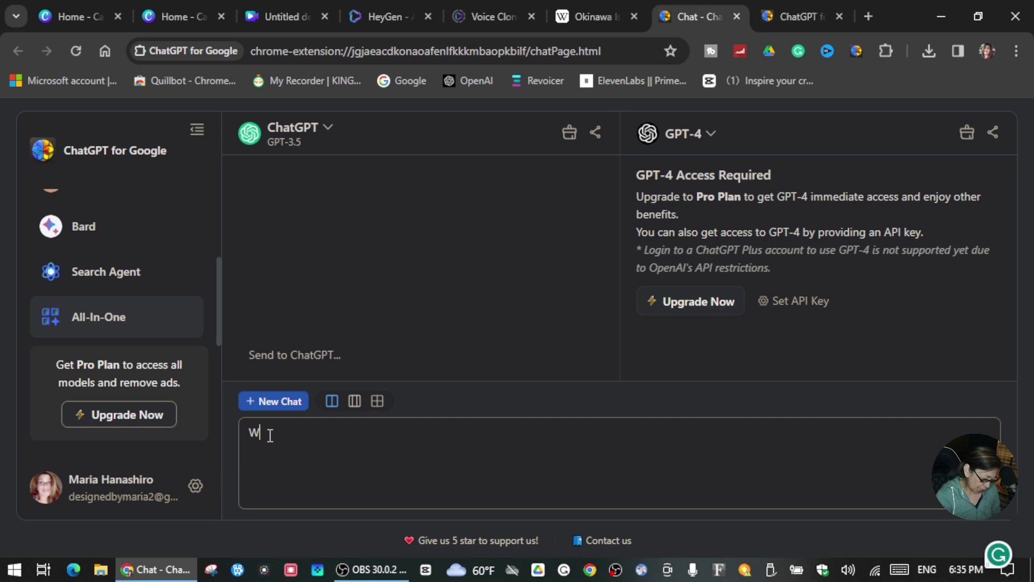
{"action": "type", "text": "ri"}
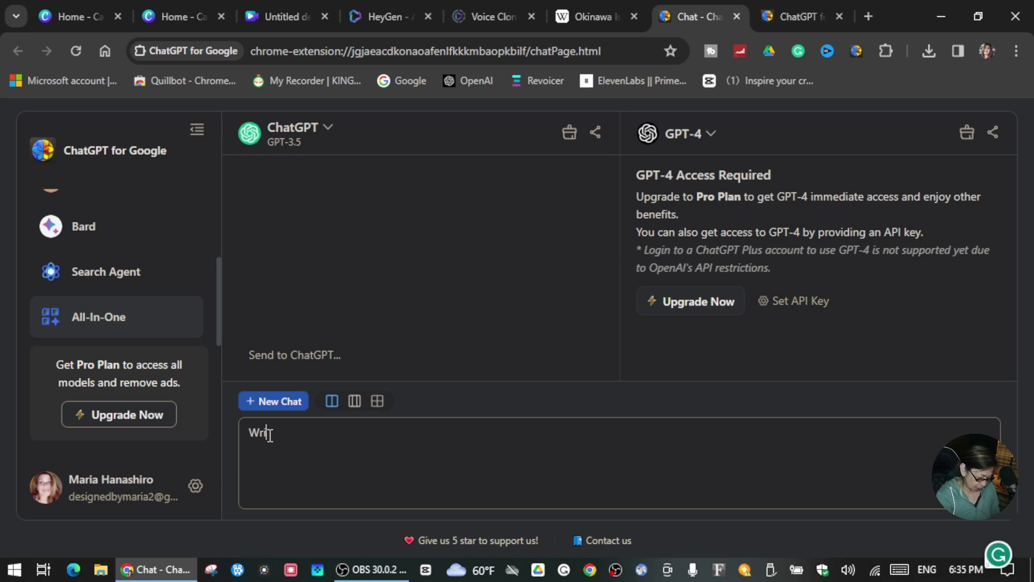
{"action": "type", "text": "te"}
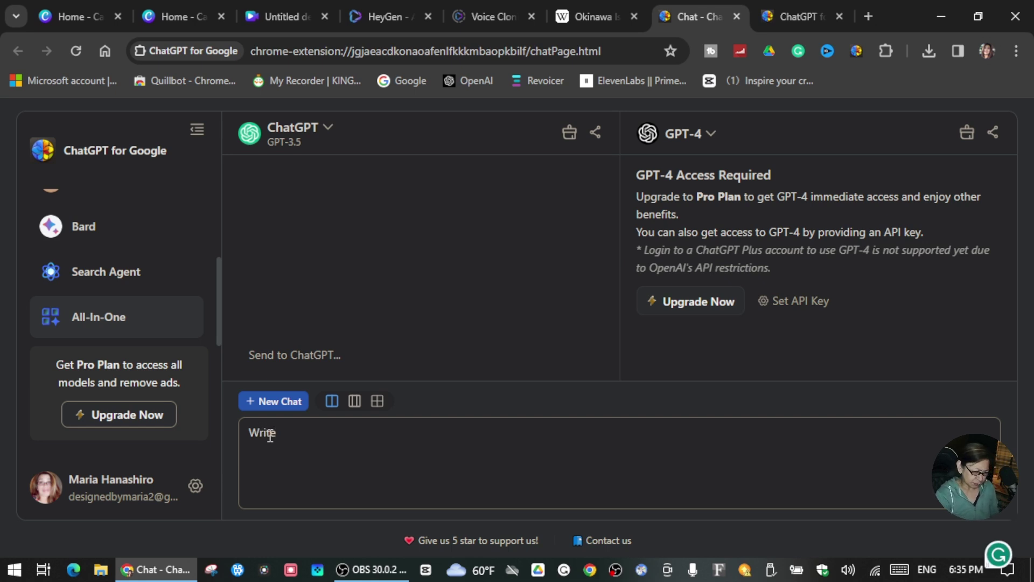
{"action": "type", "text": " a"}
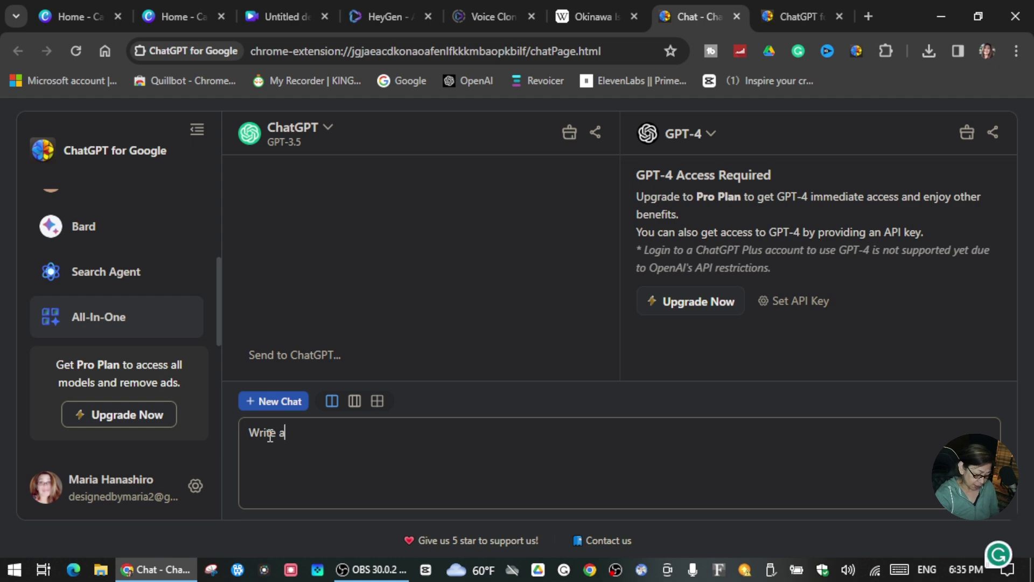
{"action": "type", "text": "rticle of Ok"}
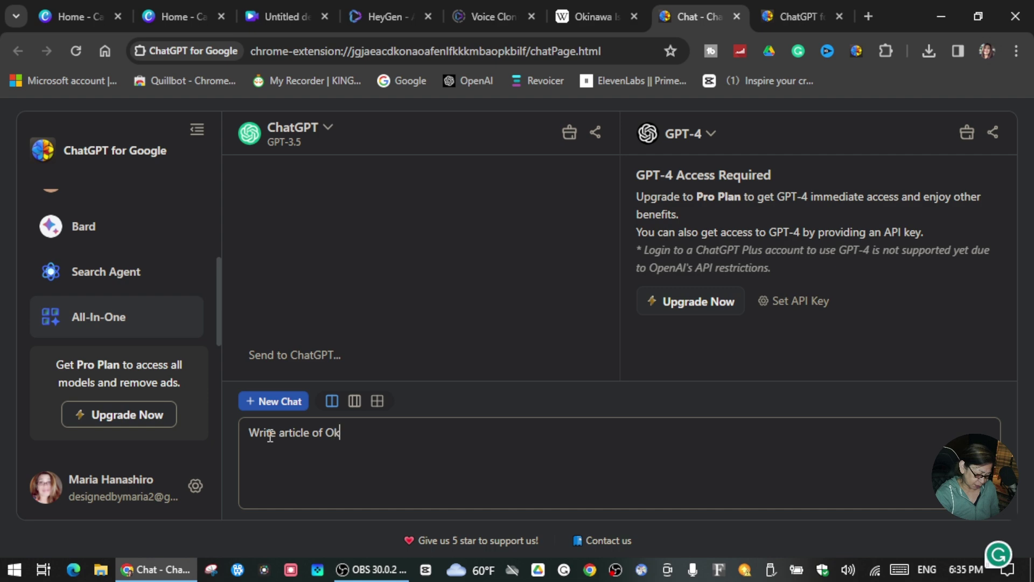
{"action": "type", "text": "inawa churauni"}
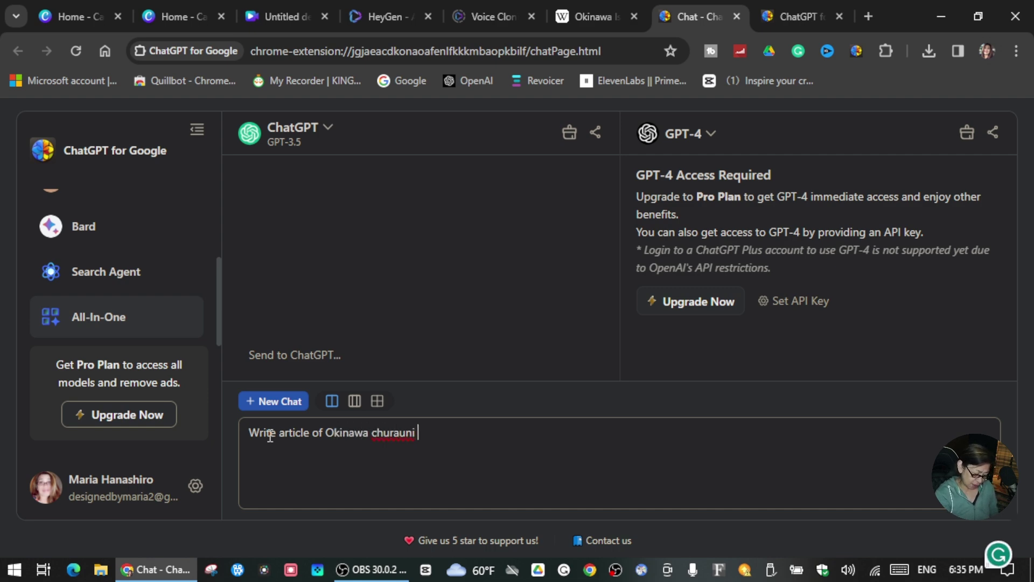
{"action": "key", "text": "Caps_Lock"}
{"action": "type", "text": "aquaeium "}
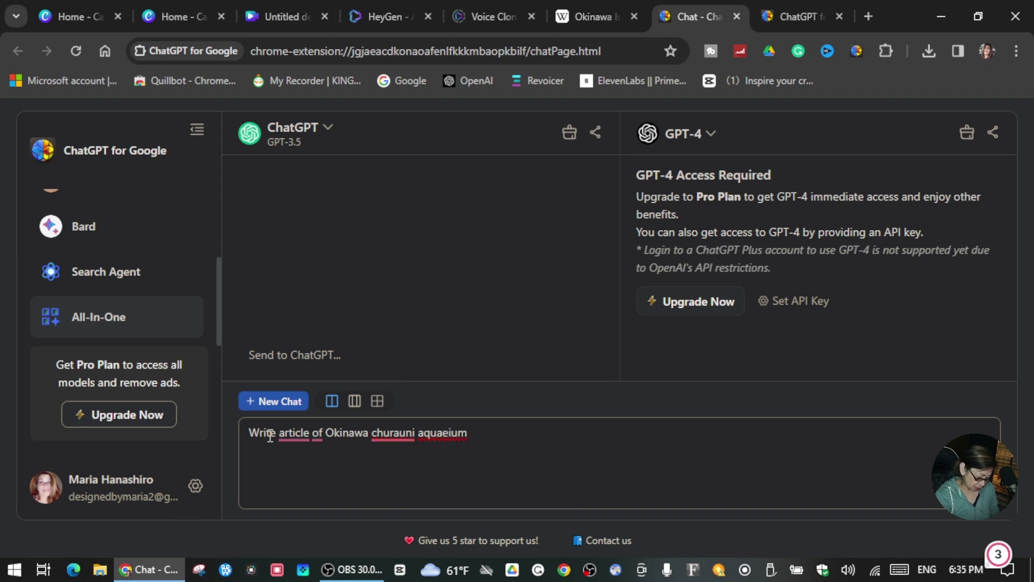
{"action": "type", "text": "400 "}
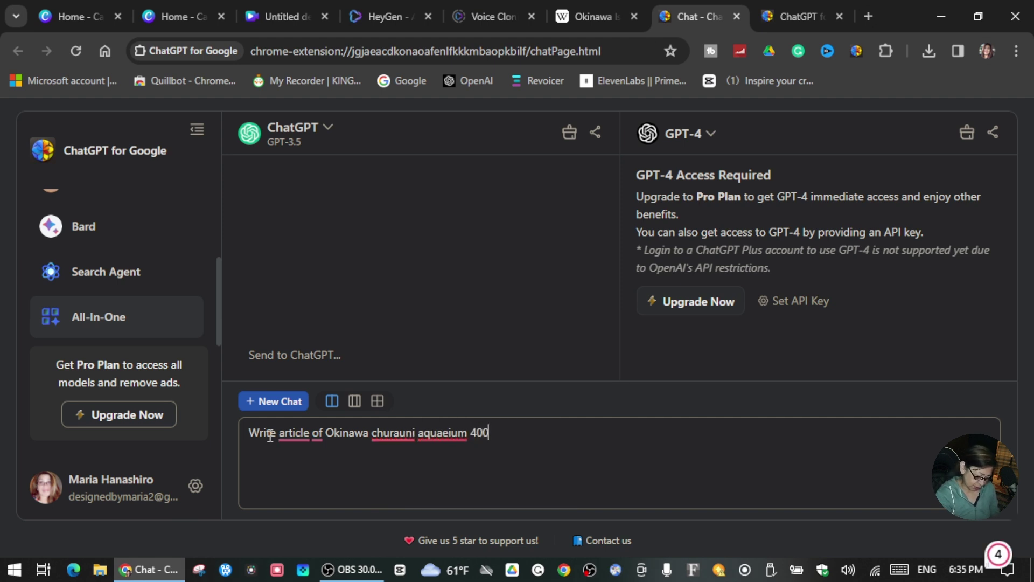
{"action": "type", "text": "word"}
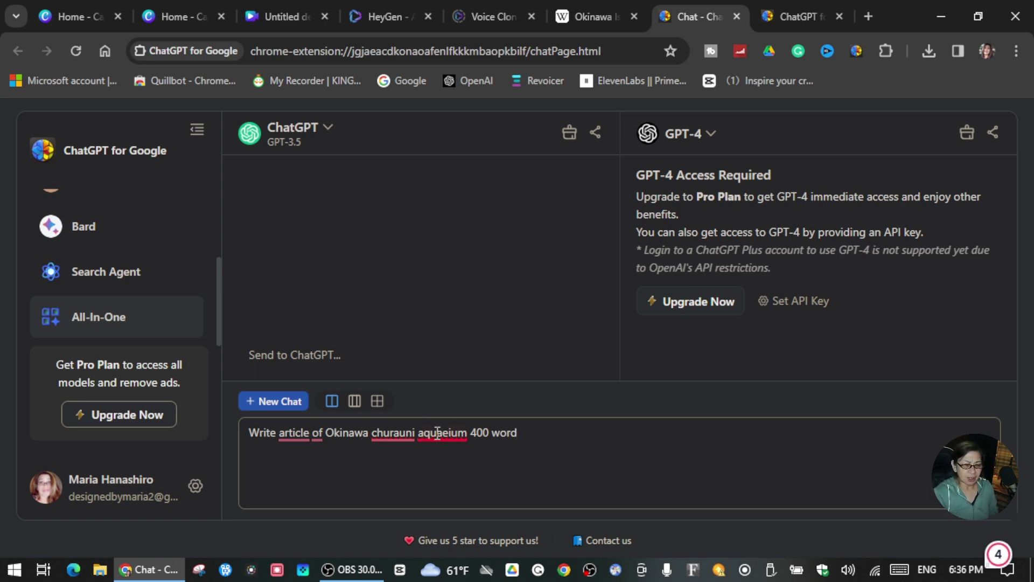
Fix the prompt's typos, append the Wikipedia link, and send the request.
{"action": "left_click", "coordinate": [451, 324]}
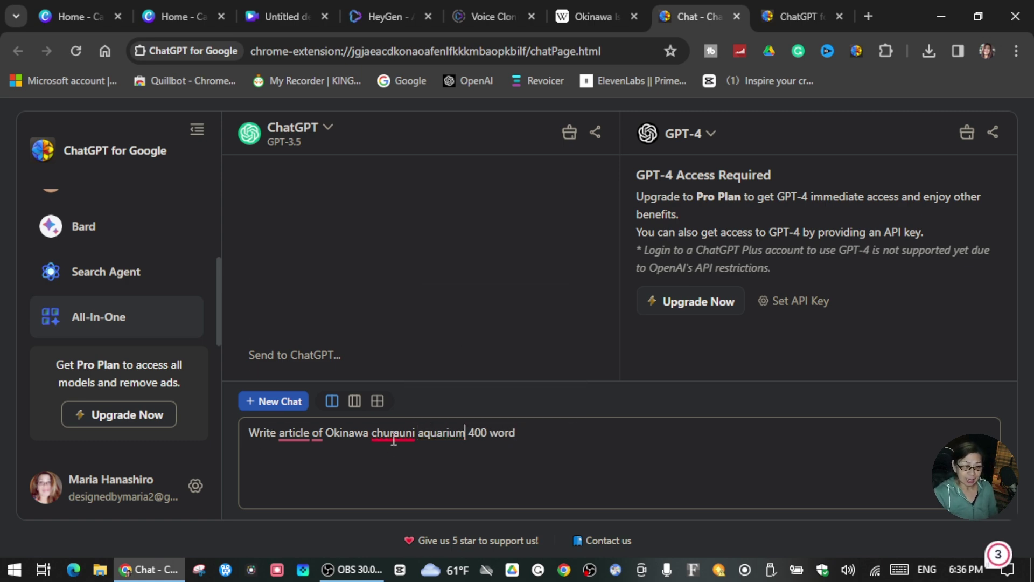
{"action": "mouse_move", "coordinate": [394, 439]}
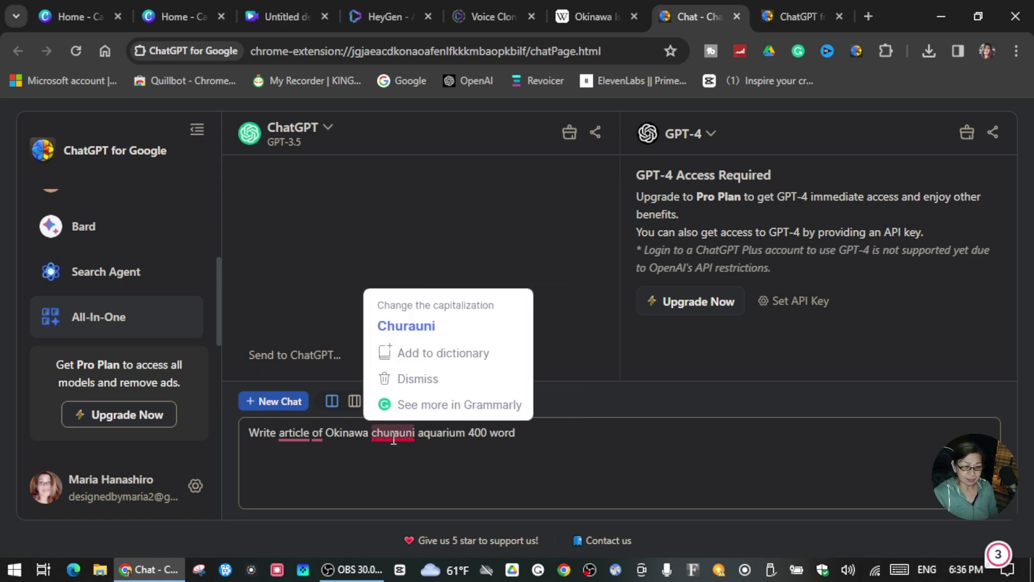
{"action": "left_click", "coordinate": [383, 328]}
{"action": "left_click", "coordinate": [533, 437]}
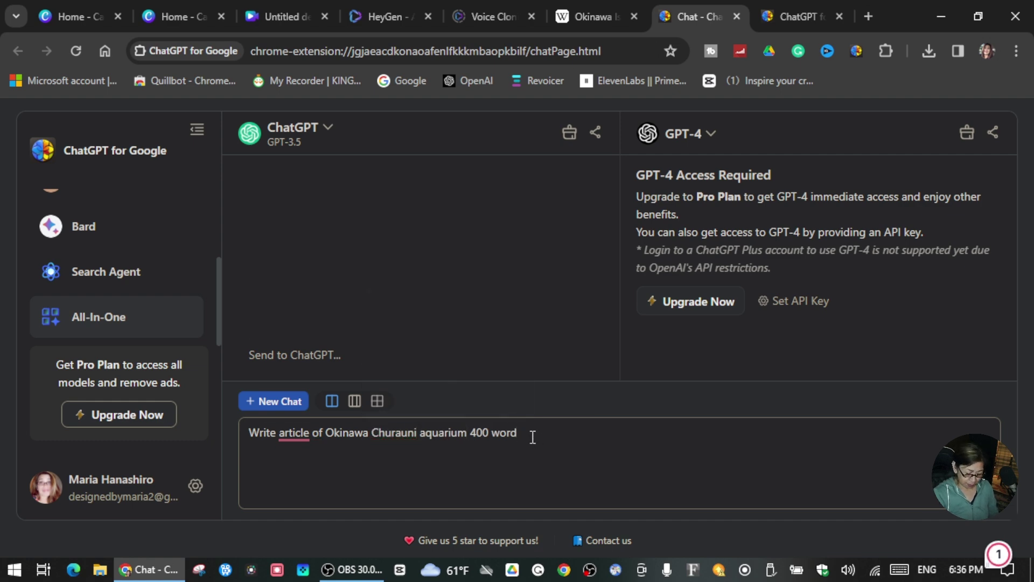
{"action": "type", "text": "."}
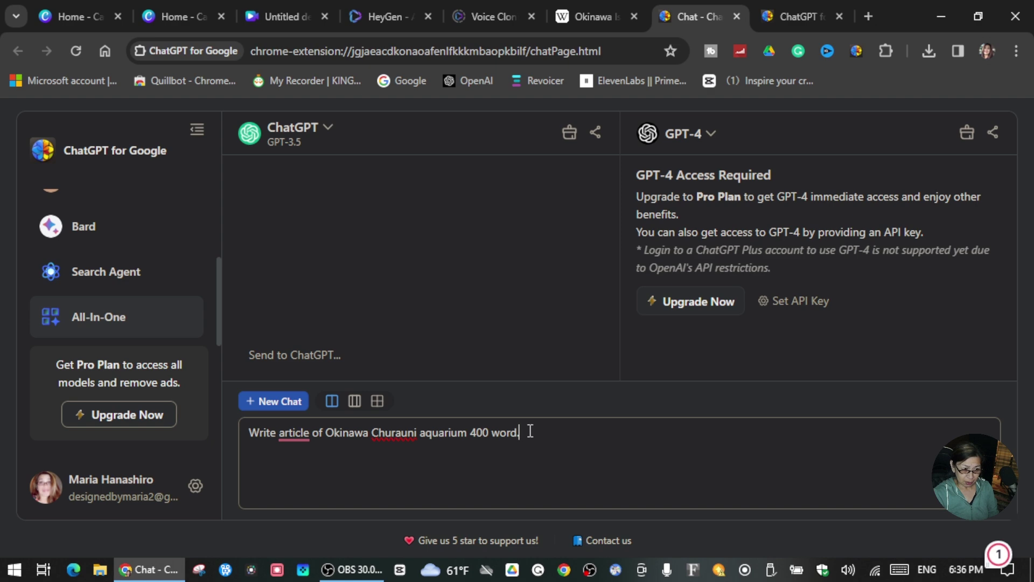
{"action": "right_click", "coordinate": [528, 427]}
{"action": "left_click", "coordinate": [573, 213]}
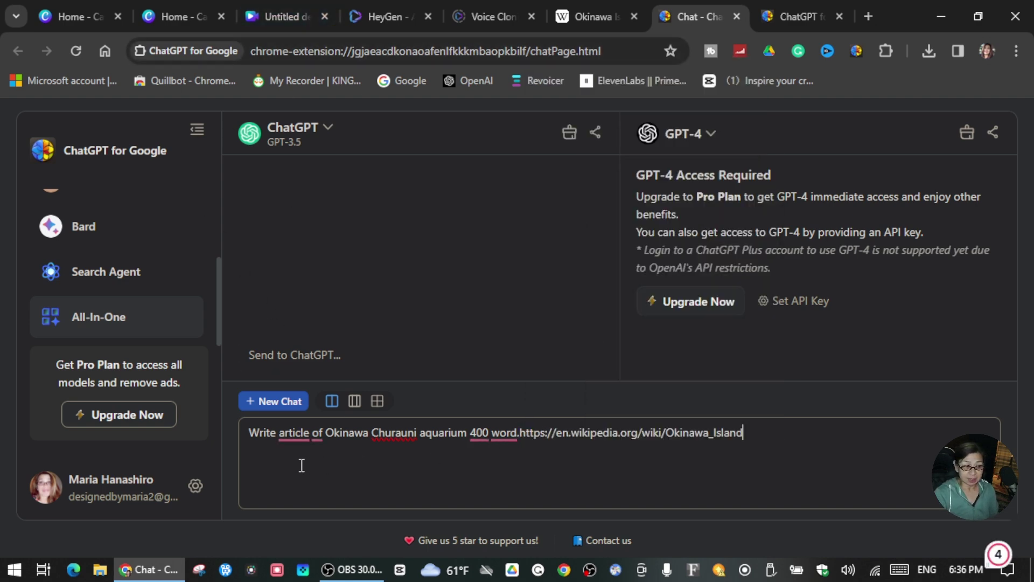
{"action": "key", "text": "Return"}
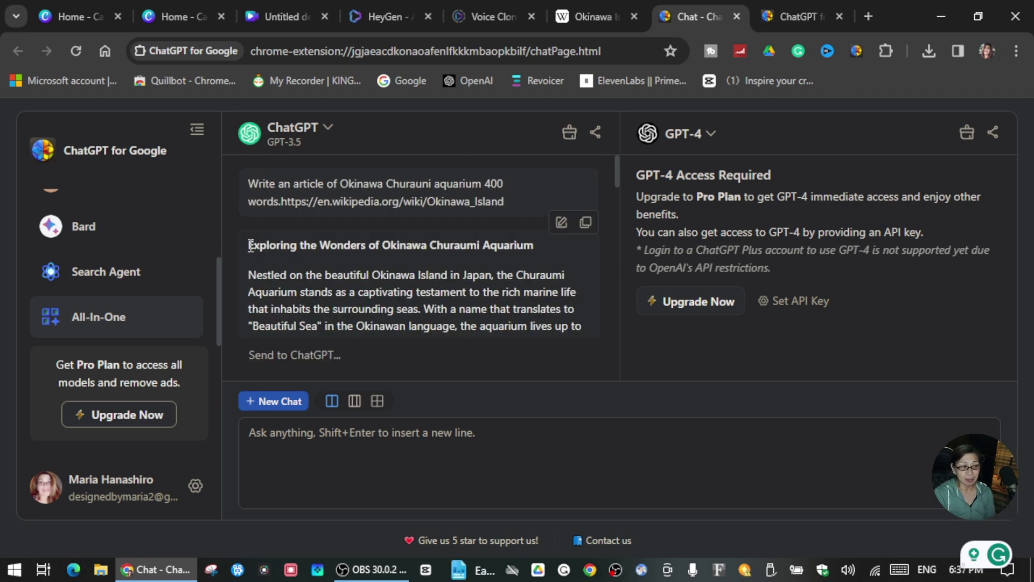
Copy the generated 'Exploring the Wonders of Okinawa Churaumi Aquarium' article.
{"action": "left_click_drag", "start_coordinate": [250, 245], "coordinate": [564, 313]}
{"action": "right_click", "coordinate": [440, 251]}
{"action": "left_click", "coordinate": [481, 269]}
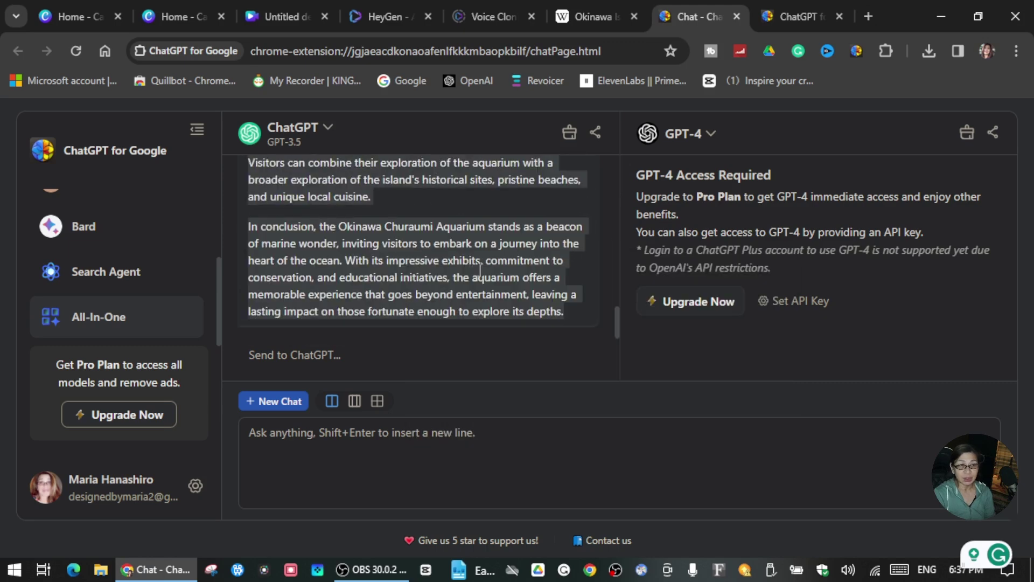
Paste the aquarium article into Canva's DeepReel script box, reaching 900/900 characters.
{"action": "left_click", "coordinate": [279, 17]}
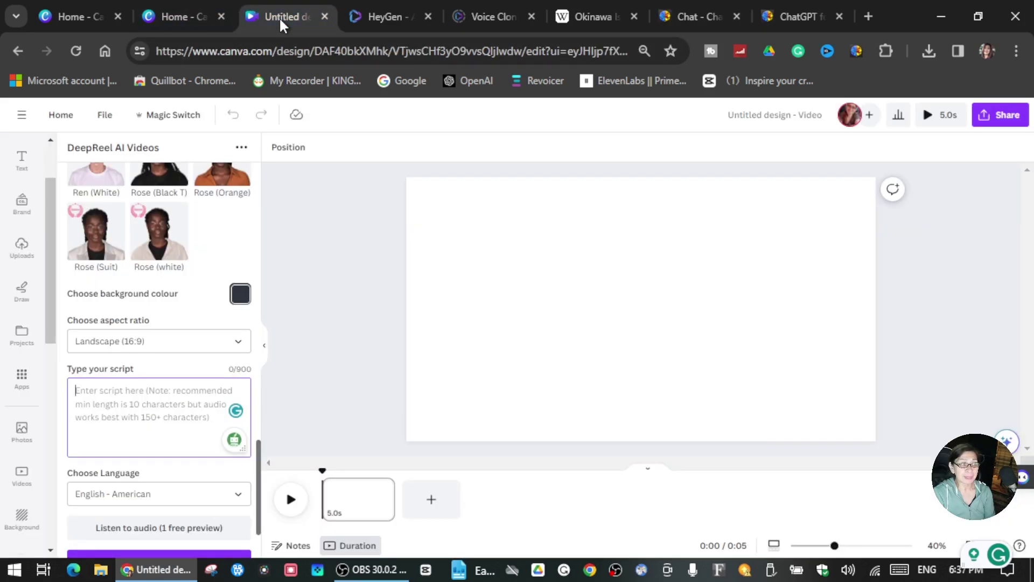
{"action": "right_click", "coordinate": [83, 393]}
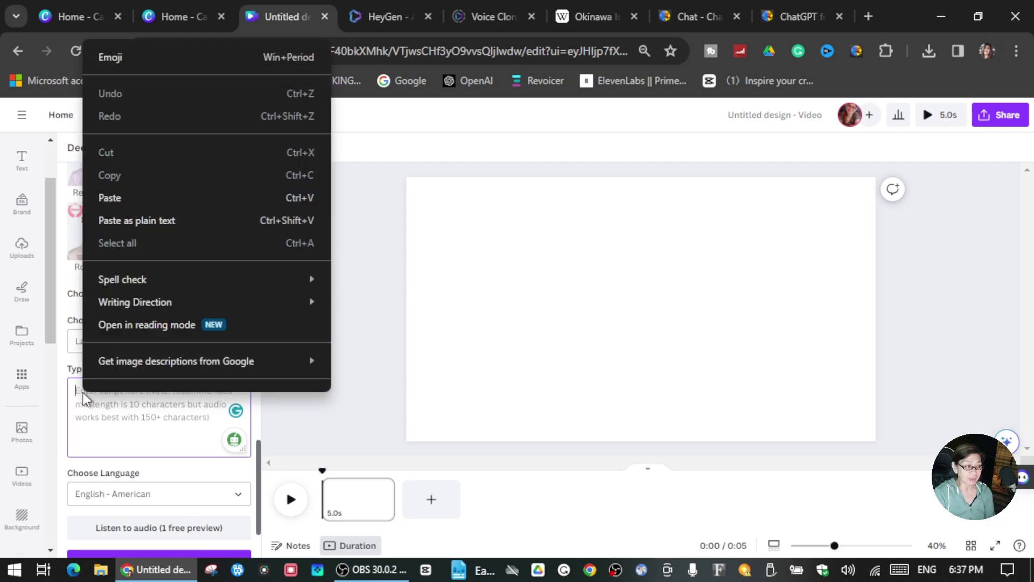
{"action": "left_click", "coordinate": [128, 194]}
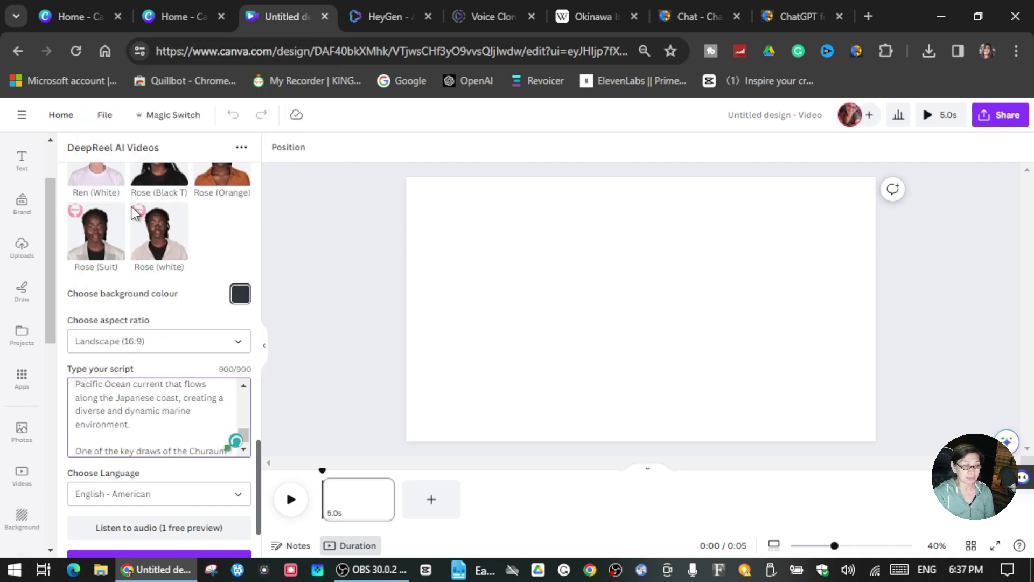
{"action": "left_click", "coordinate": [238, 495]}
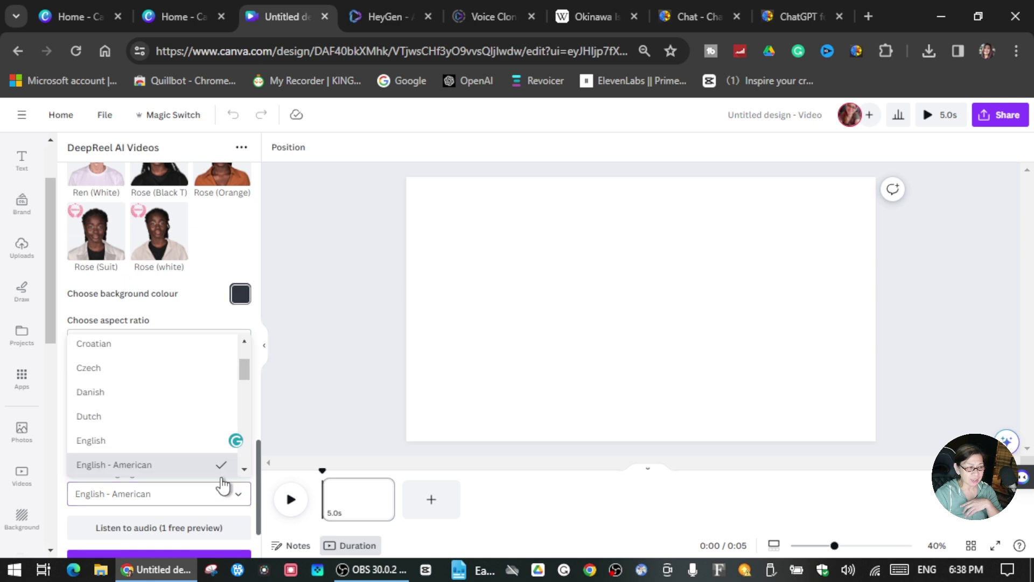
Keep English - American as the script language and run Generate video (20 credits).
{"action": "left_click", "coordinate": [131, 467]}
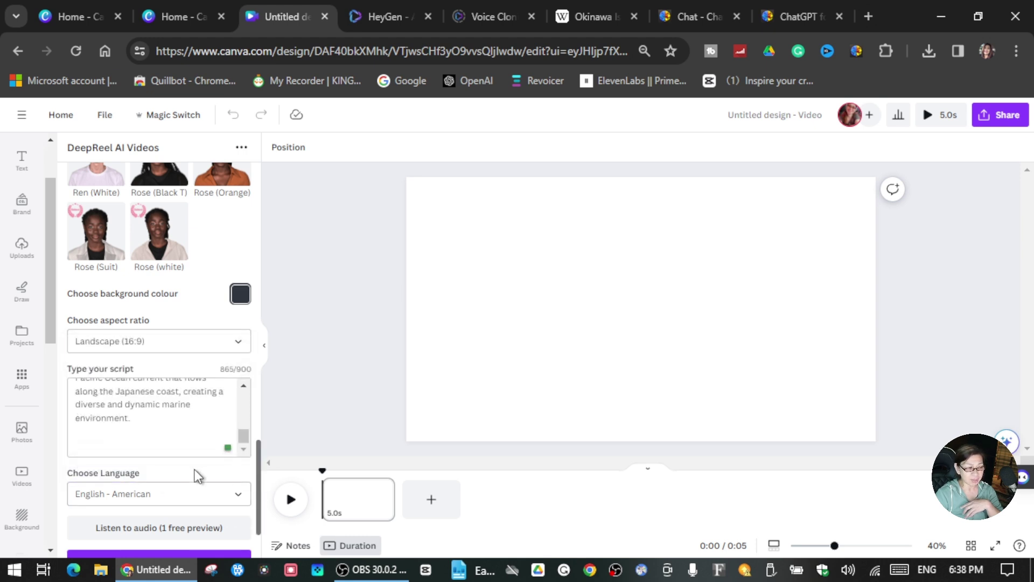
{"action": "scroll", "coordinate": [217, 480], "scroll_direction": "down", "scroll_amount": 1}
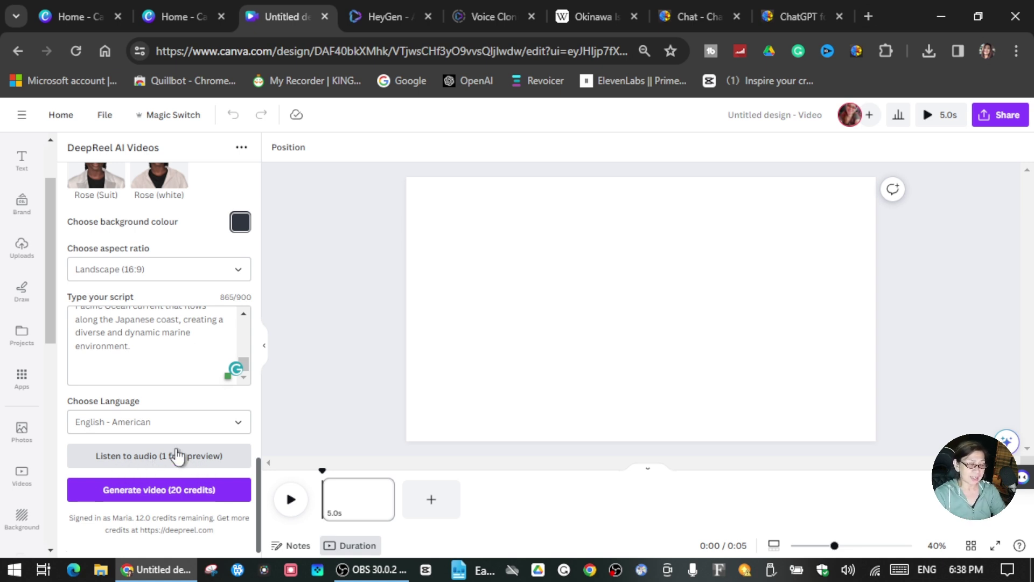
{"action": "scroll", "coordinate": [142, 298], "scroll_direction": "up", "scroll_amount": 3}
{"action": "scroll", "coordinate": [142, 300], "scroll_direction": "up", "scroll_amount": 5}
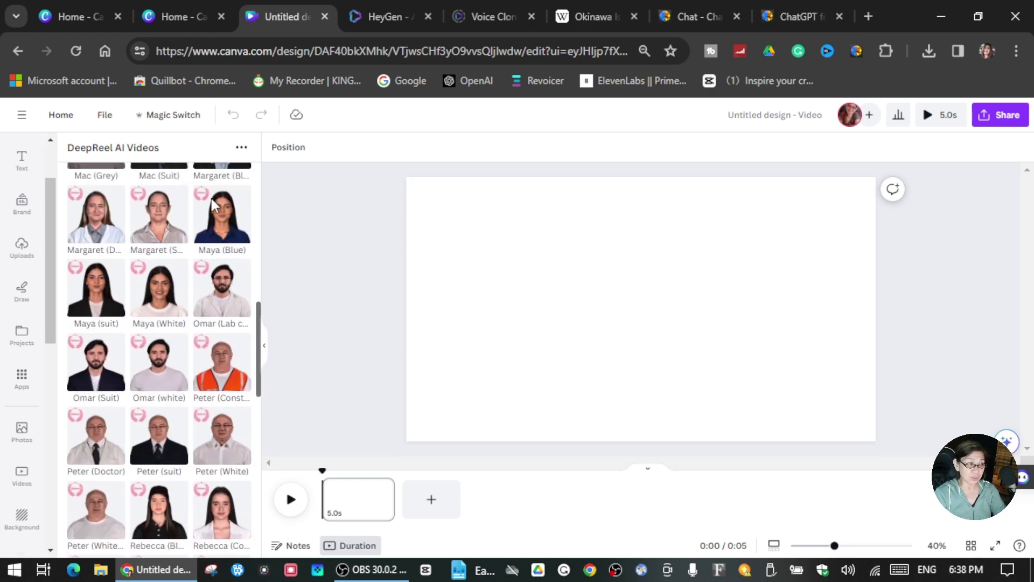
{"action": "scroll", "coordinate": [209, 207], "scroll_direction": "up", "scroll_amount": 5}
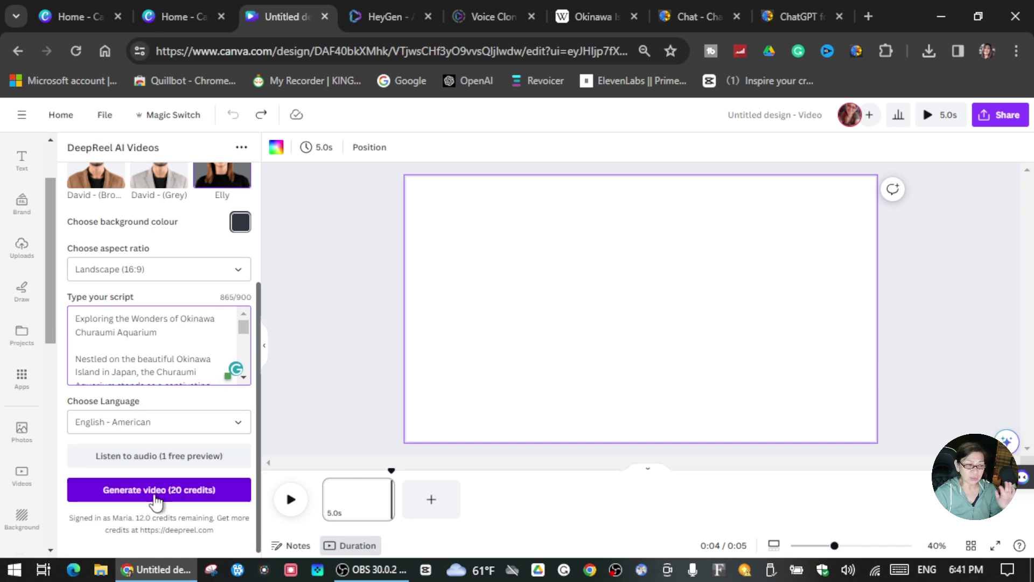
{"action": "left_click", "coordinate": [156, 490]}
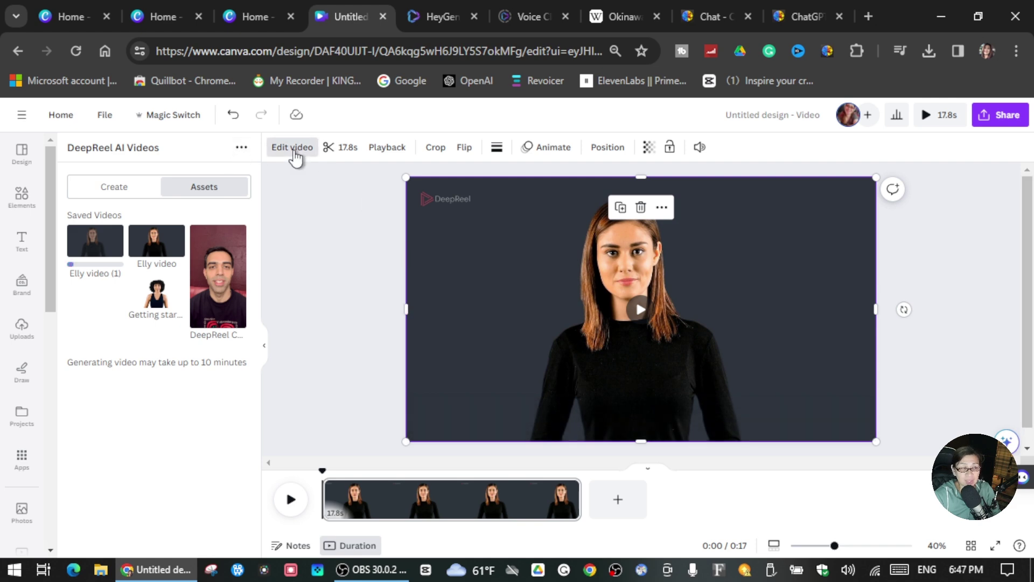
Remove the Elly video's background and shrink it to about 936 by 527.
{"action": "left_click", "coordinate": [294, 153]}
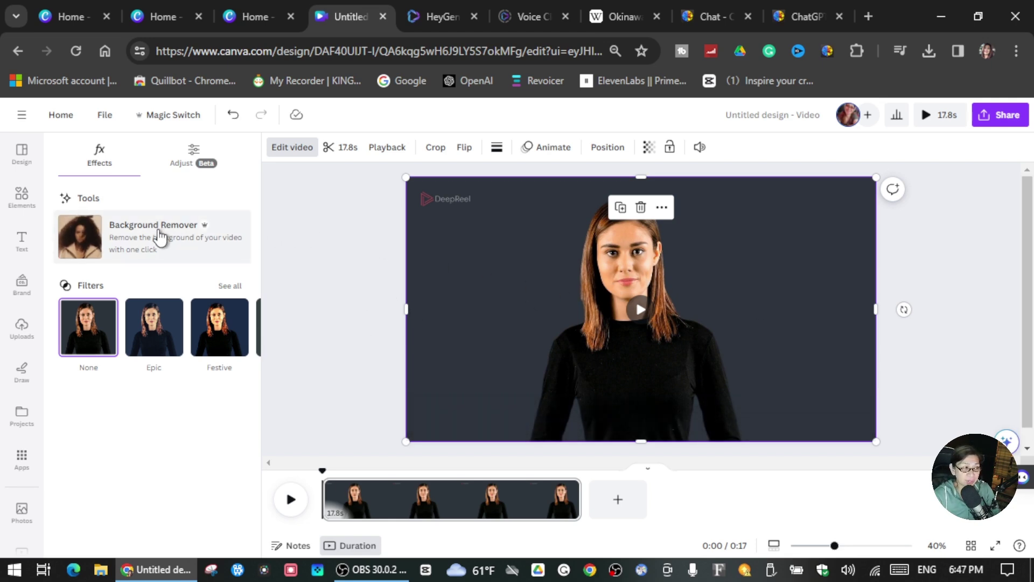
{"action": "left_click", "coordinate": [160, 237]}
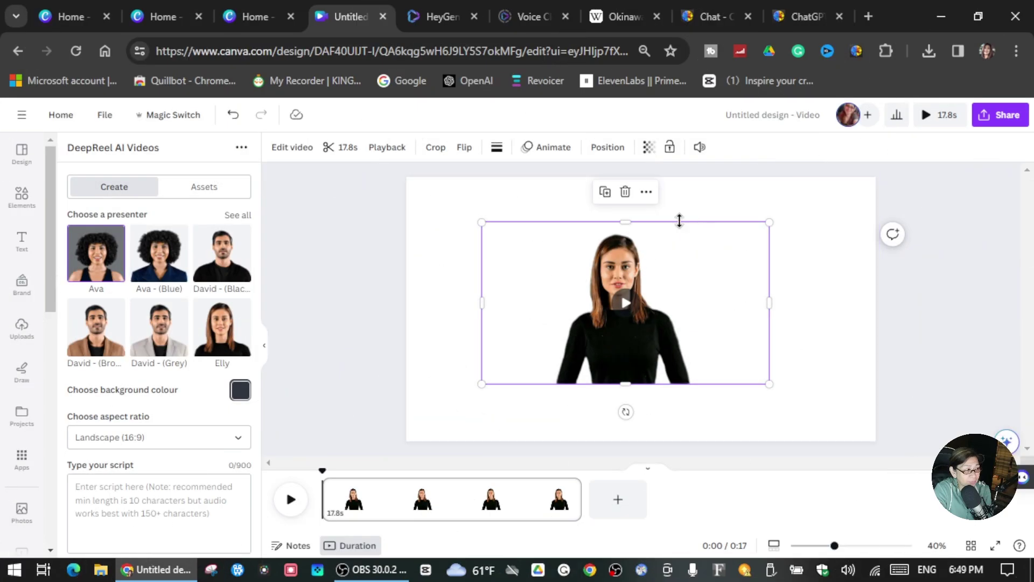
{"action": "left_click", "coordinate": [806, 316]}
{"action": "mouse_move", "coordinate": [707, 299]}
{"action": "left_mouse_down"}
{"action": "mouse_move", "coordinate": [722, 254]}
{"action": "mouse_move", "coordinate": [808, 370]}
{"action": "mouse_move", "coordinate": [790, 284]}
{"action": "mouse_move", "coordinate": [702, 303]}
{"action": "left_mouse_up"}
{"action": "left_click_drag", "start_coordinate": [760, 230], "coordinate": [760, 254]}
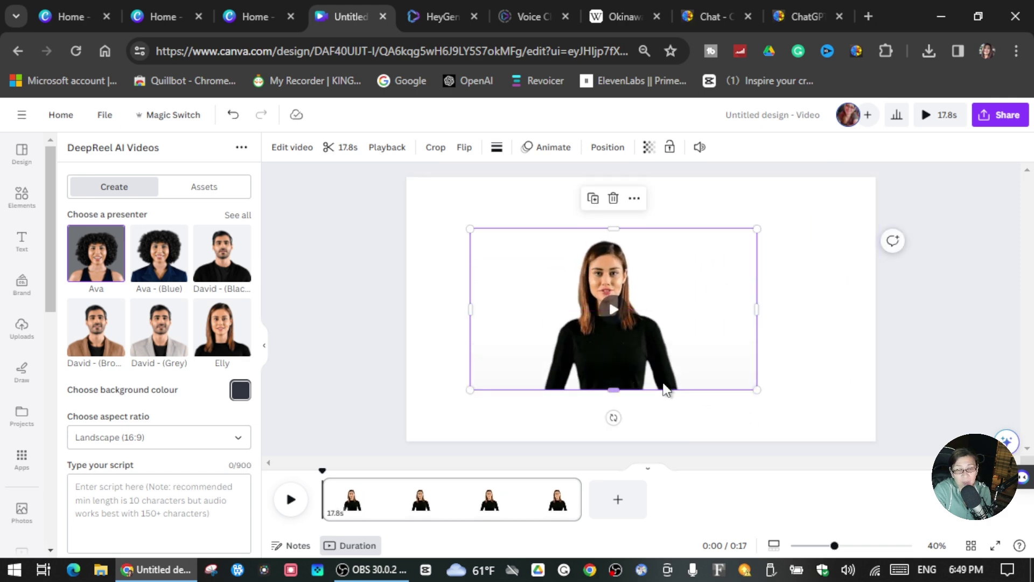
{"action": "left_click", "coordinate": [803, 345]}
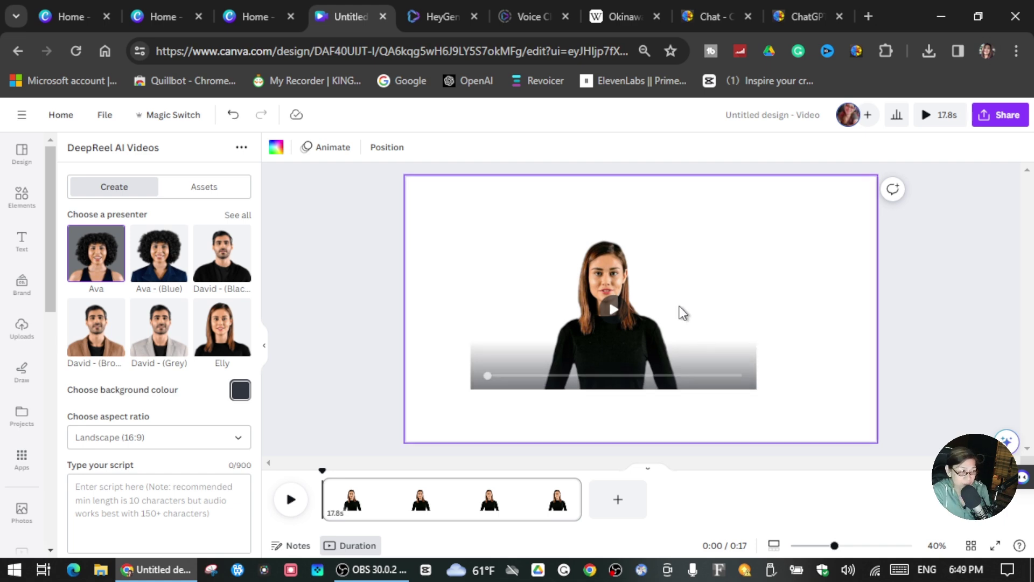
Add a square frame from Elements and drop Elly's video into it at the lower left.
{"action": "left_click", "coordinate": [21, 208]}
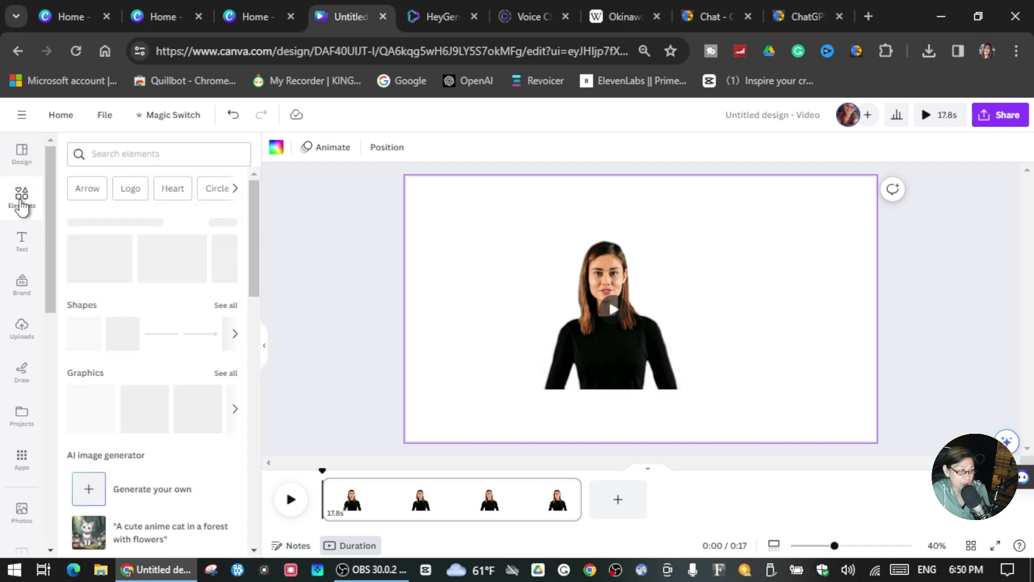
{"action": "scroll", "coordinate": [167, 383], "scroll_direction": "down", "scroll_amount": 4}
{"action": "scroll", "coordinate": [159, 380], "scroll_direction": "down", "scroll_amount": 10}
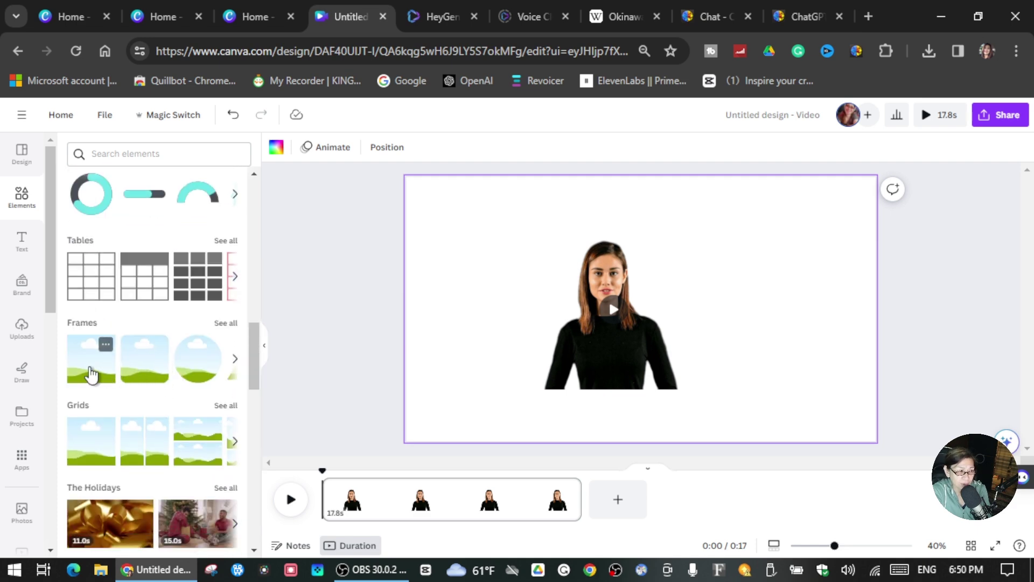
{"action": "left_click", "coordinate": [92, 375]}
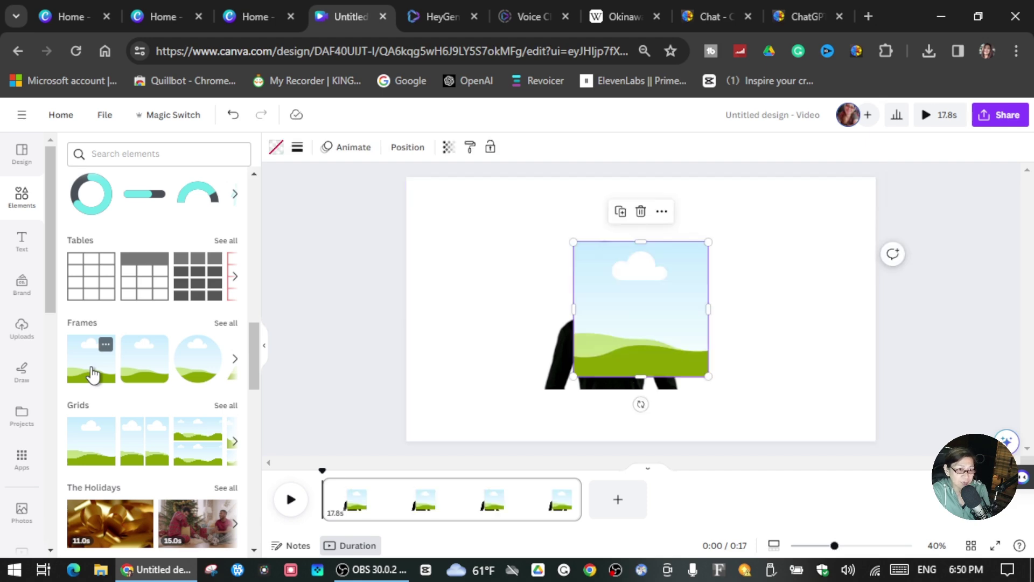
{"action": "left_click_drag", "start_coordinate": [683, 334], "coordinate": [784, 307]}
{"action": "left_click_drag", "start_coordinate": [535, 351], "coordinate": [479, 397]}
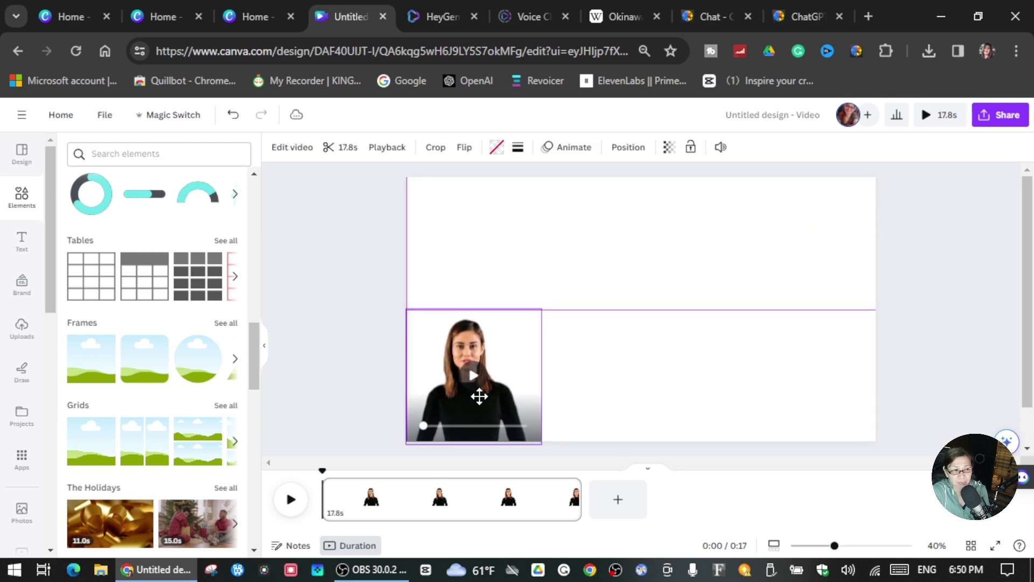
{"action": "left_click", "coordinate": [736, 314]}
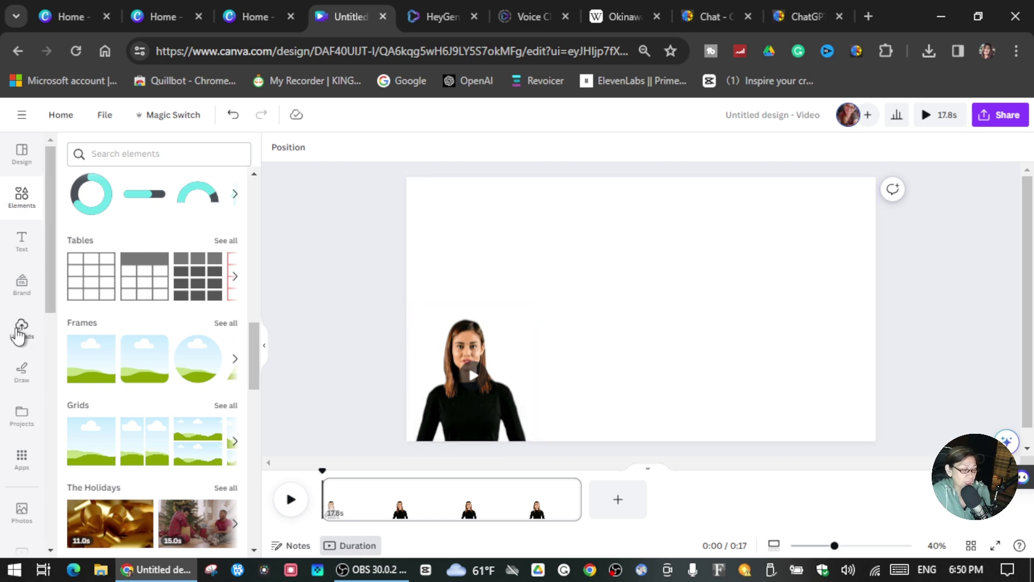
{"action": "scroll", "coordinate": [24, 321], "scroll_direction": "down", "scroll_amount": 5}
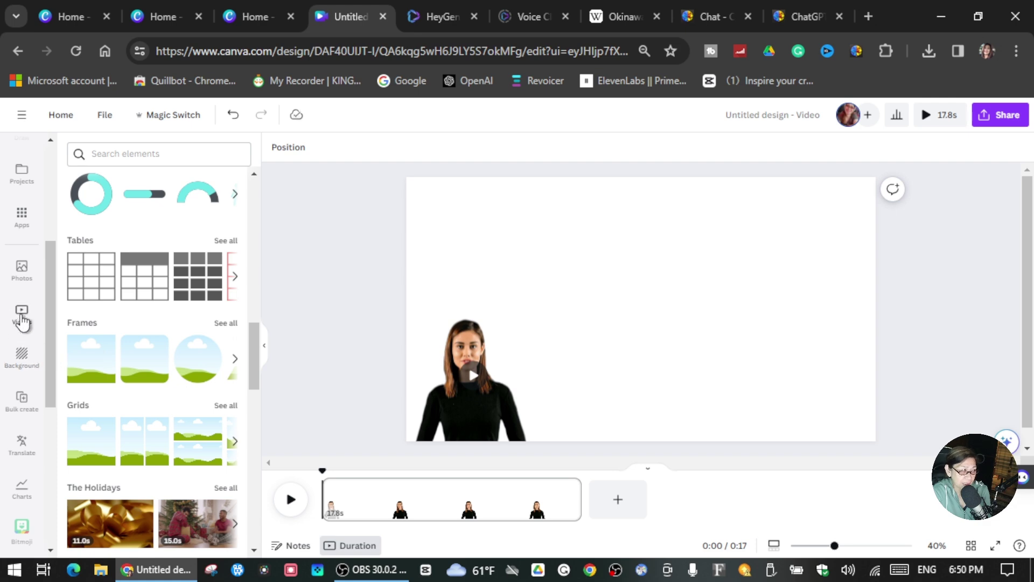
Search stock videos and add the 47-second Japanese lantern clip from the Japan results.
{"action": "left_click", "coordinate": [22, 318]}
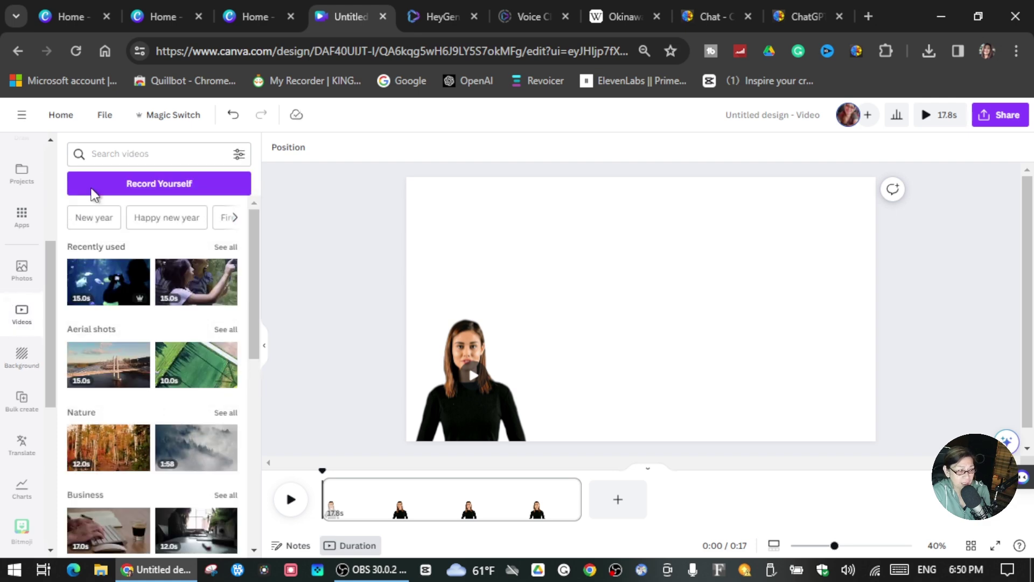
{"action": "left_click", "coordinate": [114, 155]}
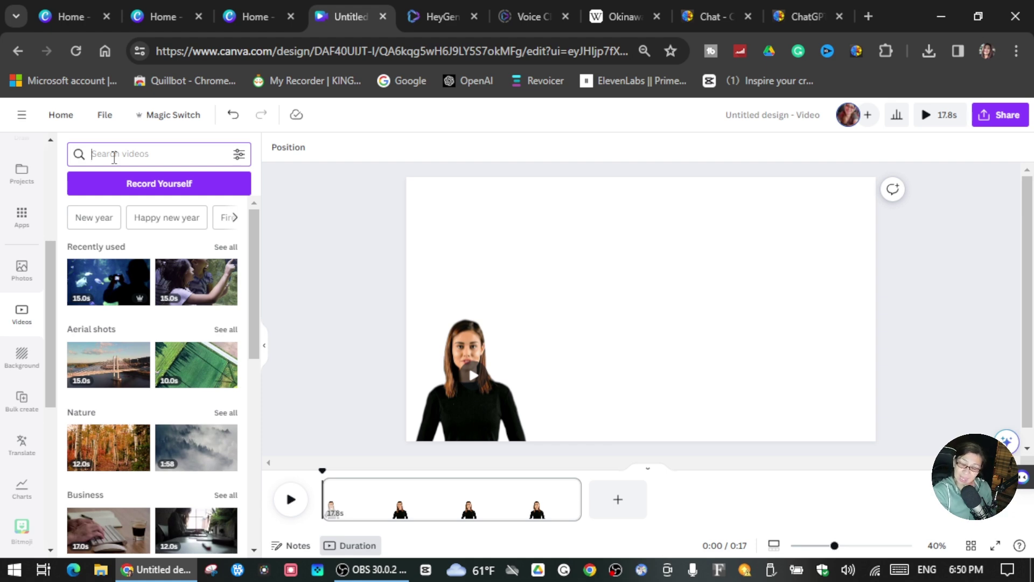
{"action": "type", "text": "churami"}
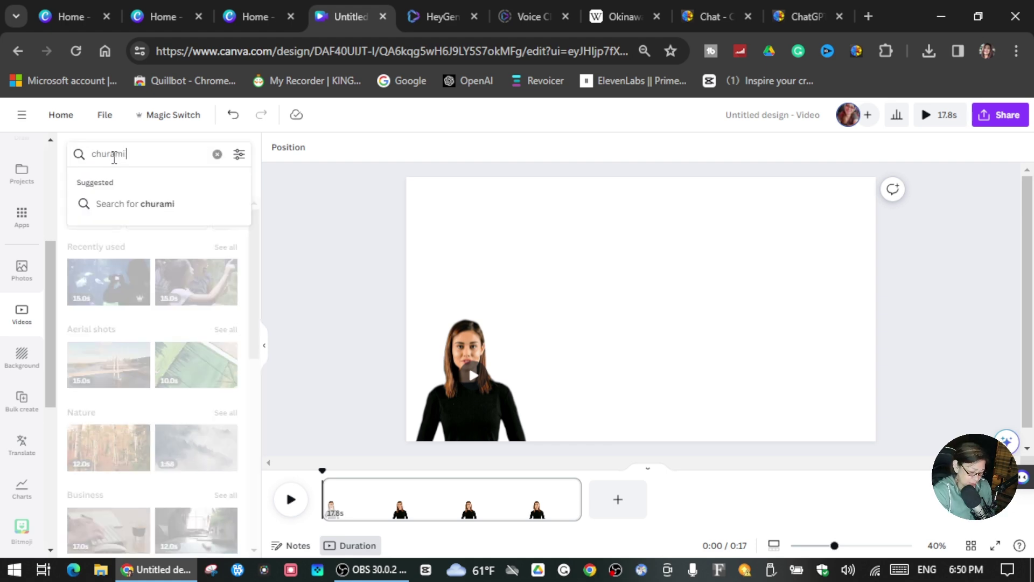
{"action": "type", "text": " aquarium okinawa"}
{"action": "key", "text": "Return"}
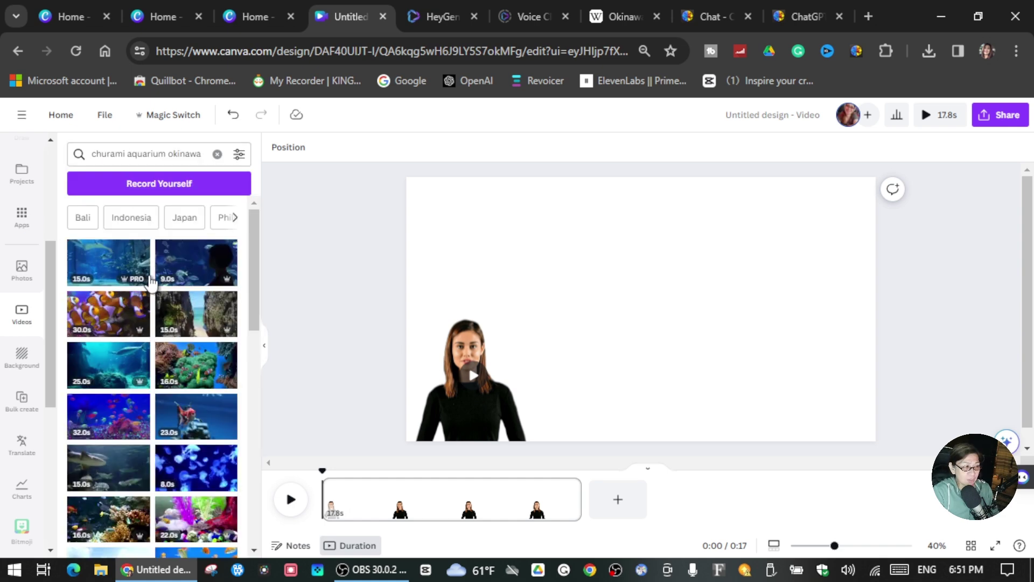
{"action": "left_click", "coordinate": [182, 221]}
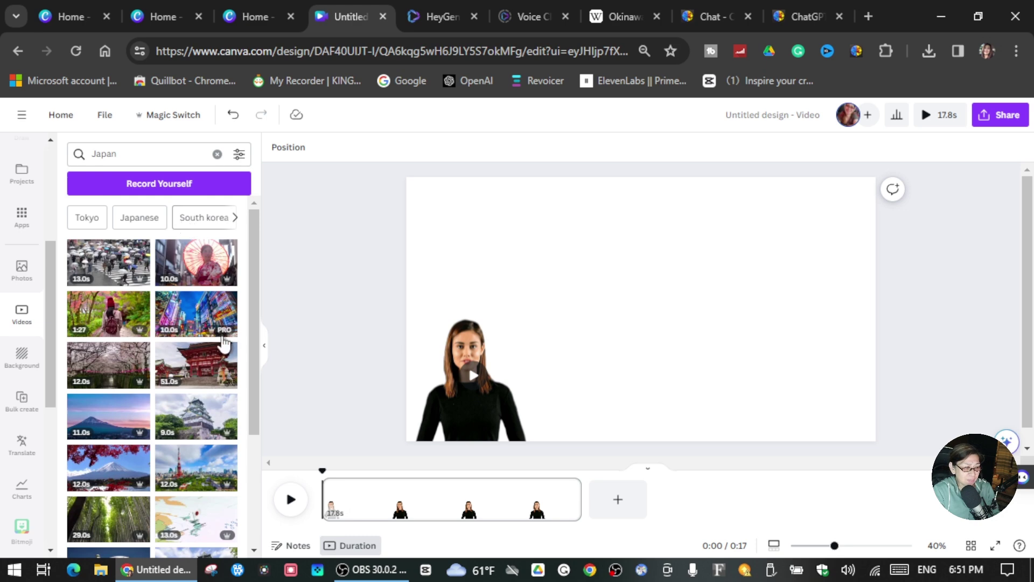
{"action": "scroll", "coordinate": [161, 351], "scroll_direction": "down", "scroll_amount": 2}
{"action": "left_click", "coordinate": [196, 491]}
Stretch the lantern clip to fill the page and send it behind the presenter.
{"action": "left_click_drag", "start_coordinate": [730, 320], "coordinate": [679, 304]}
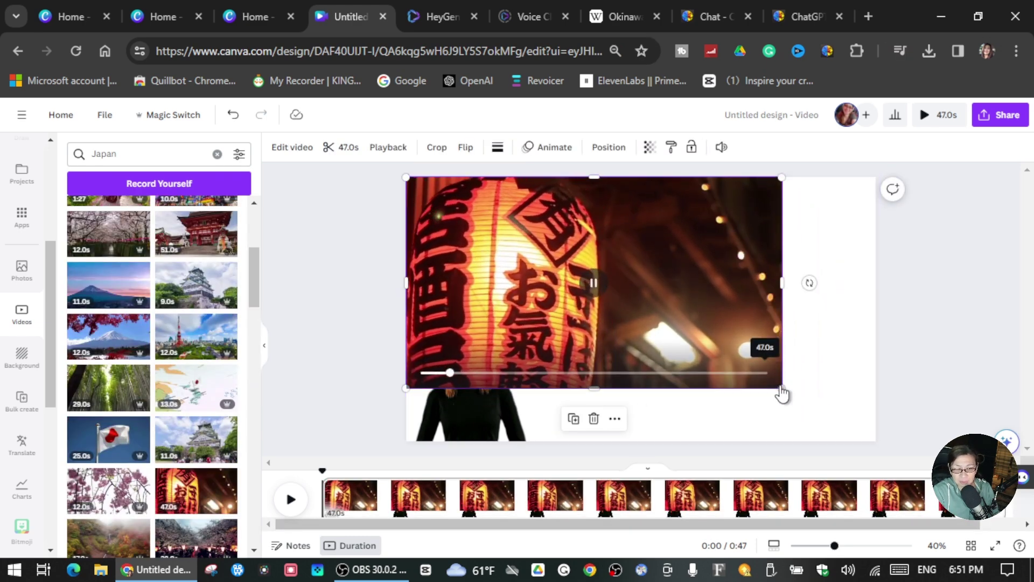
{"action": "left_click_drag", "start_coordinate": [783, 396], "coordinate": [861, 461]}
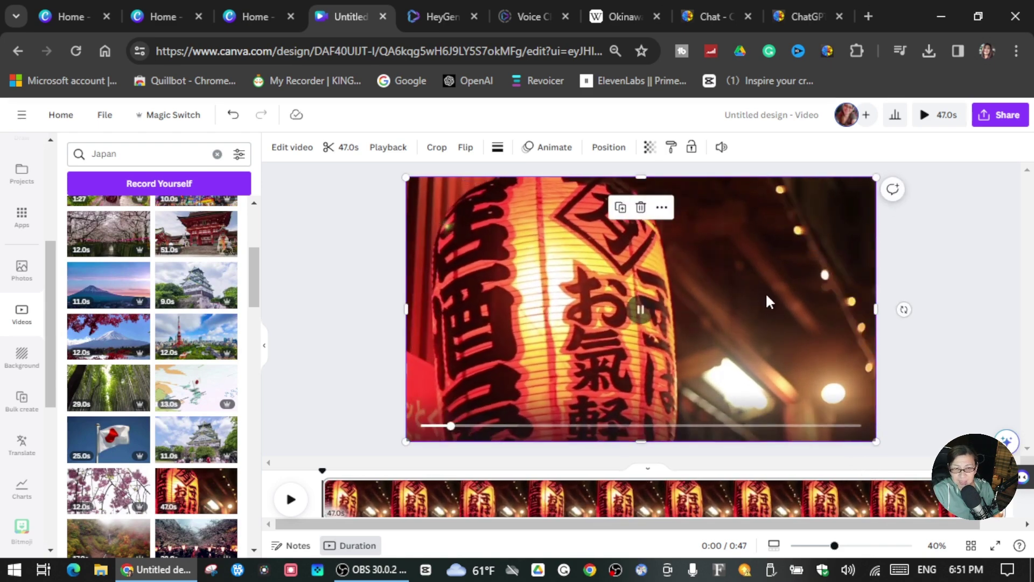
{"action": "right_click", "coordinate": [759, 295]}
{"action": "mouse_move", "coordinate": [806, 381]}
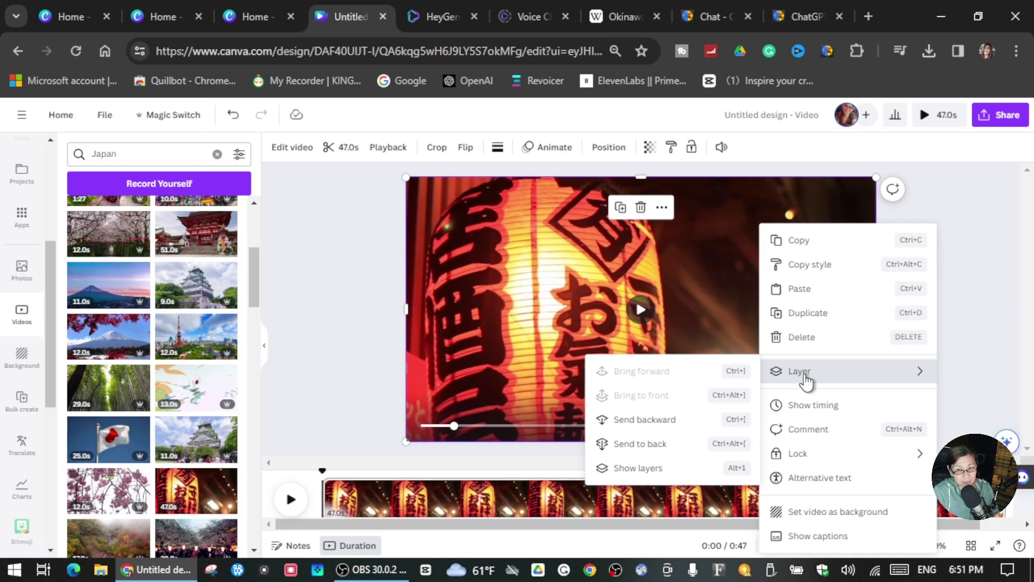
{"action": "left_click", "coordinate": [671, 425]}
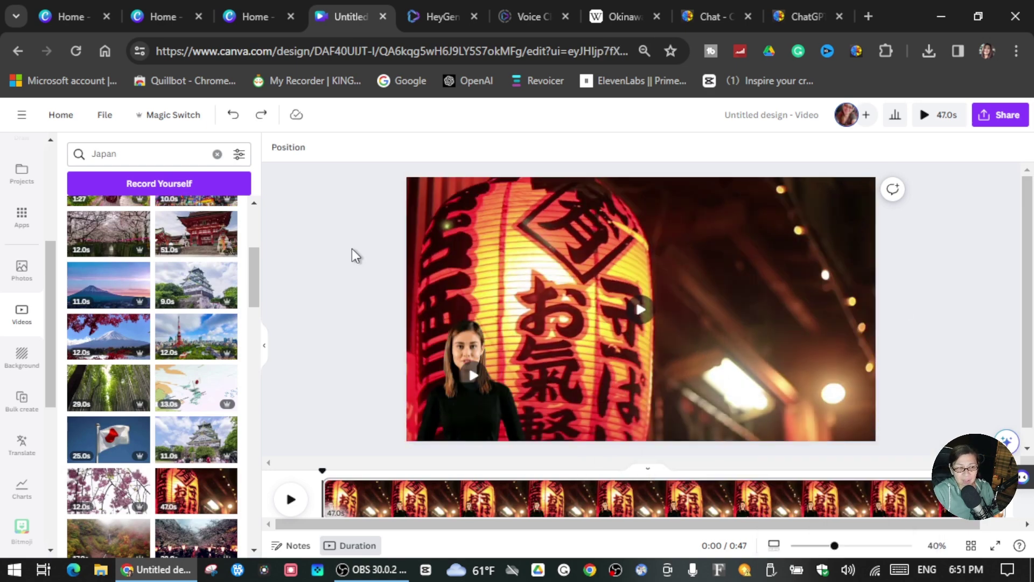
{"action": "left_click", "coordinate": [492, 379]}
Move Elly to the lower-right corner over the lantern footage and preview the 47-second design.
{"action": "left_click_drag", "start_coordinate": [493, 376], "coordinate": [863, 349]}
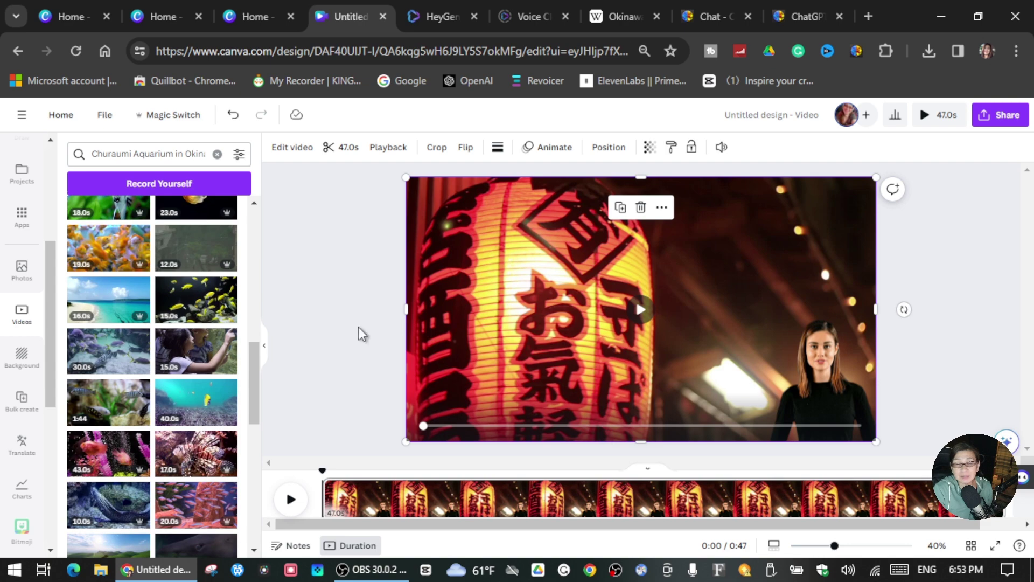
{"action": "scroll", "coordinate": [217, 362], "scroll_direction": "up", "scroll_amount": 5}
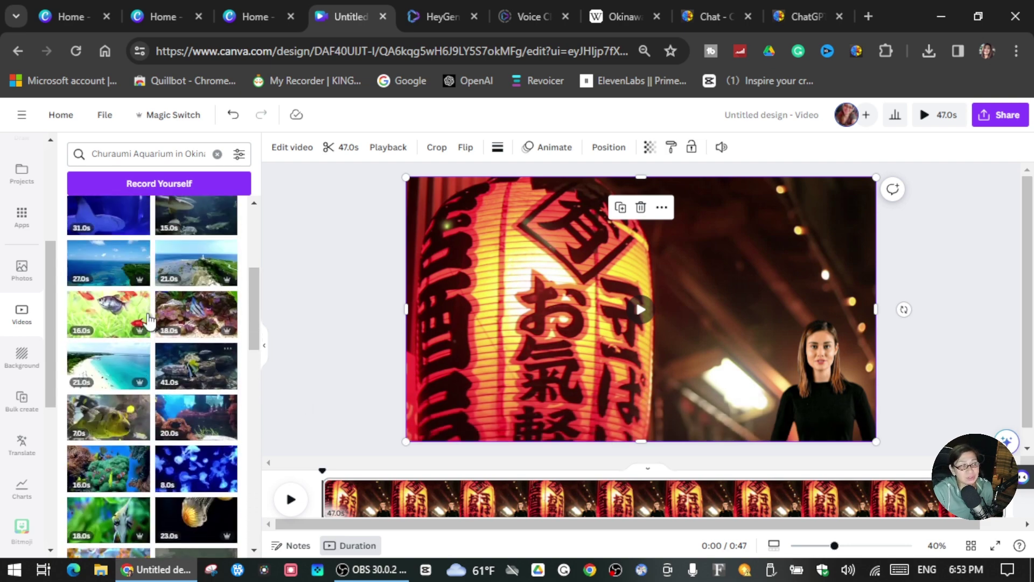
{"action": "scroll", "coordinate": [175, 330], "scroll_direction": "up", "scroll_amount": 5}
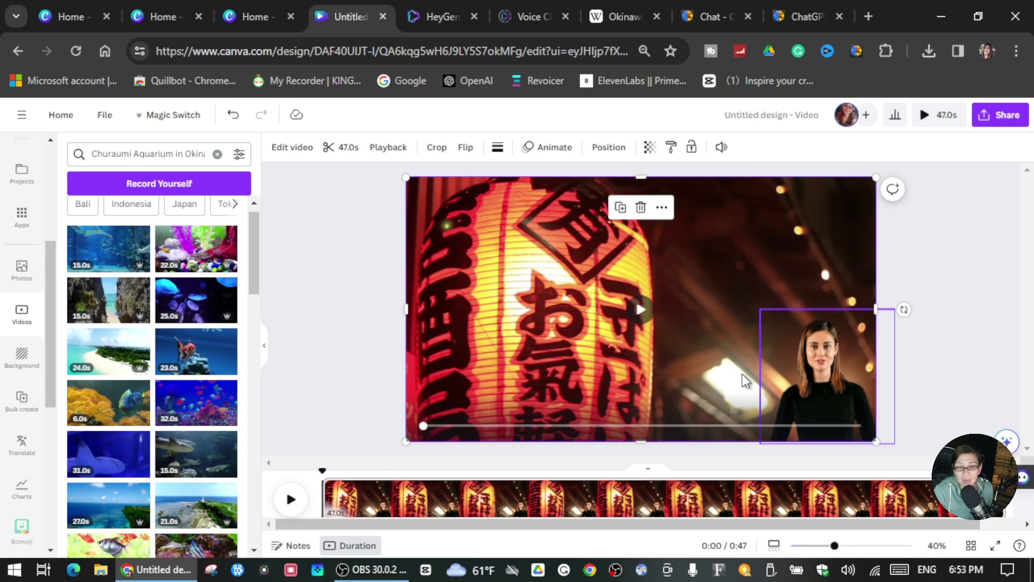
{"action": "left_click", "coordinate": [641, 310]}
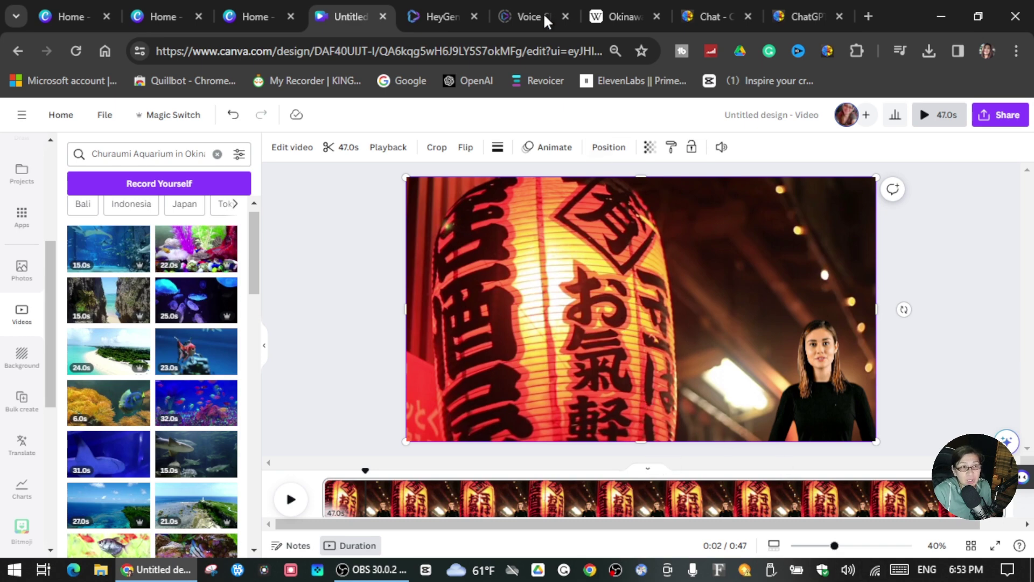
Switch to HeyGen and start a new portrait-format video draft.
{"action": "left_click", "coordinate": [420, 19]}
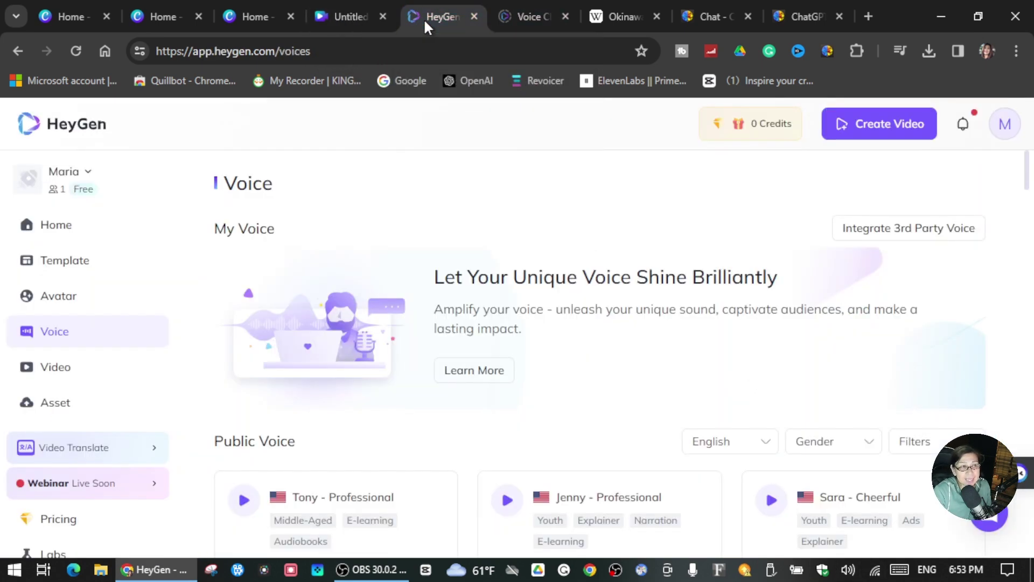
{"action": "left_click", "coordinate": [888, 127]}
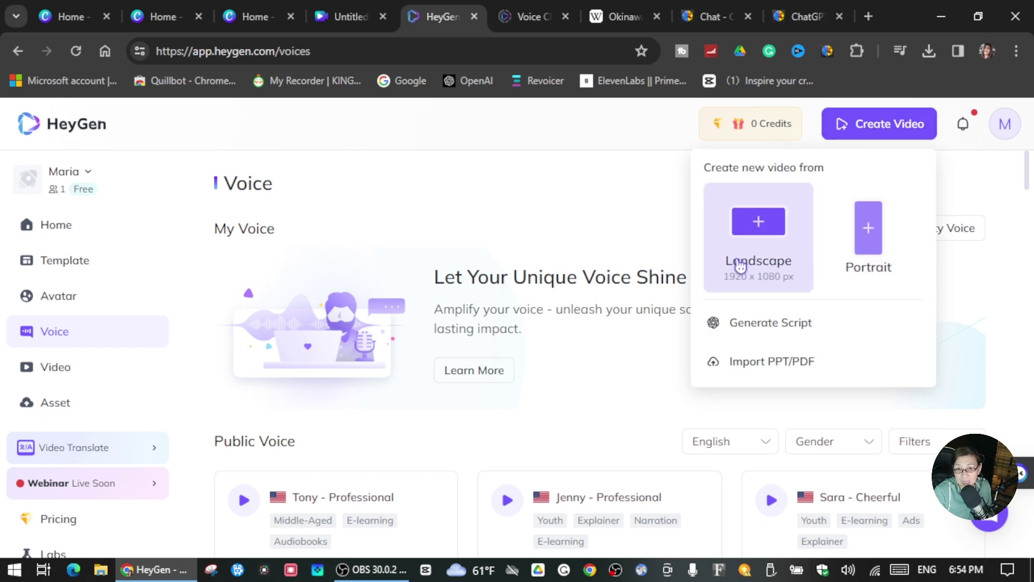
{"action": "left_click", "coordinate": [869, 224]}
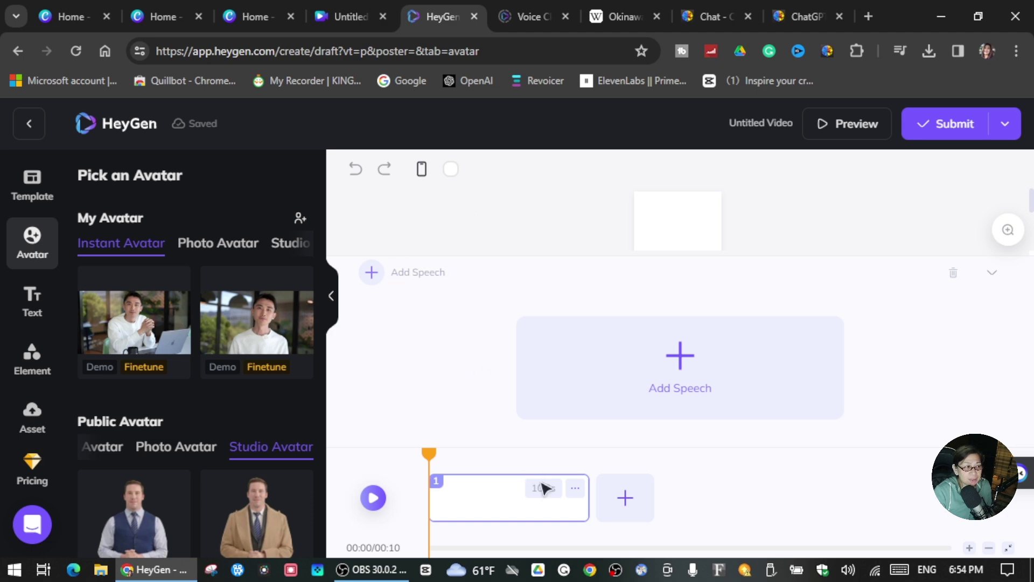
Browse the Photo Avatar list under My Avatar to choose a presenter.
{"action": "left_click", "coordinate": [204, 247]}
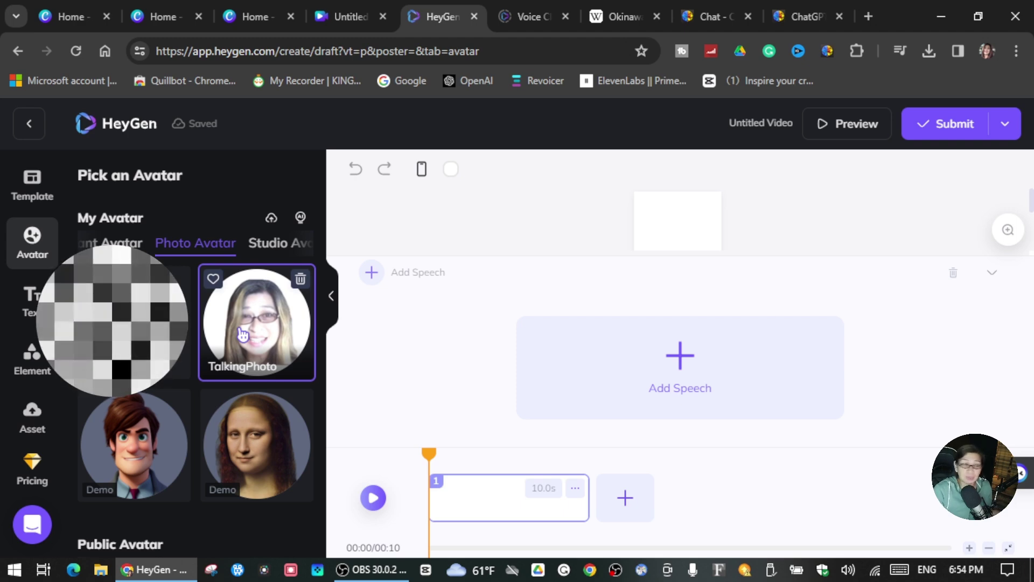
{"action": "scroll", "coordinate": [242, 334], "scroll_direction": "down", "scroll_amount": 2}
{"action": "scroll", "coordinate": [237, 399], "scroll_direction": "down", "scroll_amount": 2}
{"action": "scroll", "coordinate": [227, 366], "scroll_direction": "up", "scroll_amount": 4}
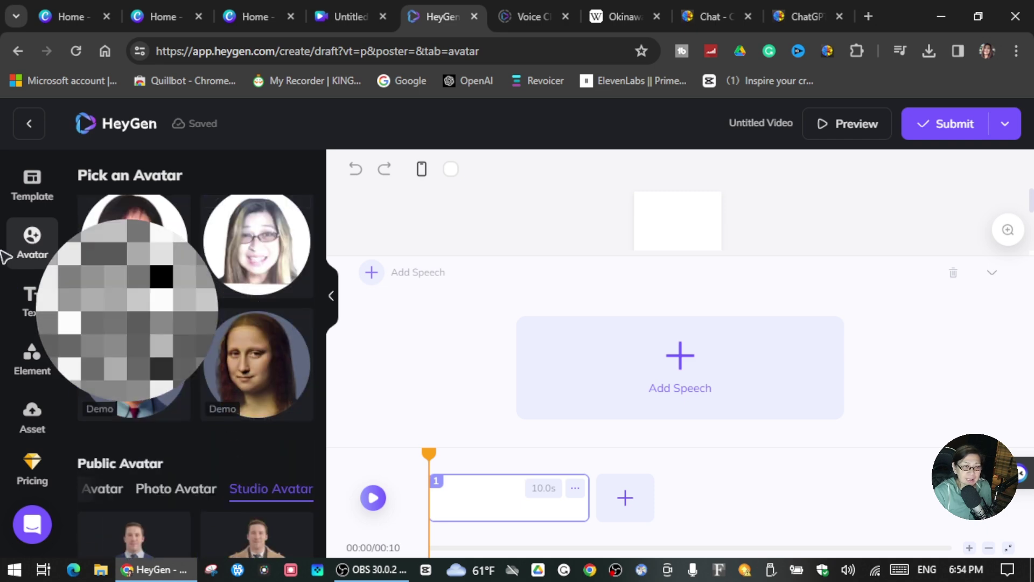
{"action": "scroll", "coordinate": [259, 243], "scroll_direction": "up", "scroll_amount": 2}
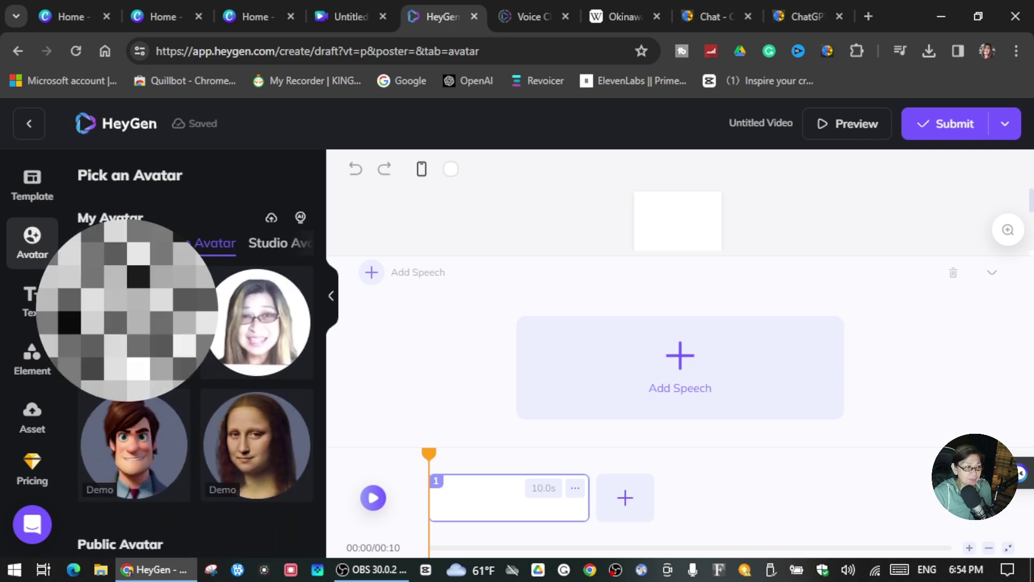
Add the TalkingPhoto avatar, paste the aquarium article as the script, and open the voices.
{"action": "left_click", "coordinate": [247, 329]}
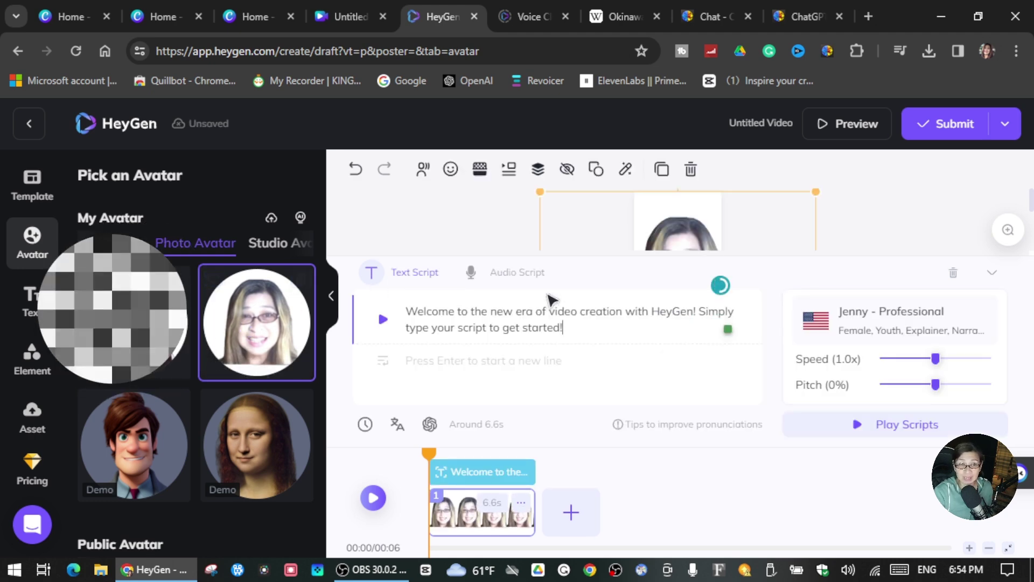
{"action": "right_click", "coordinate": [422, 315]}
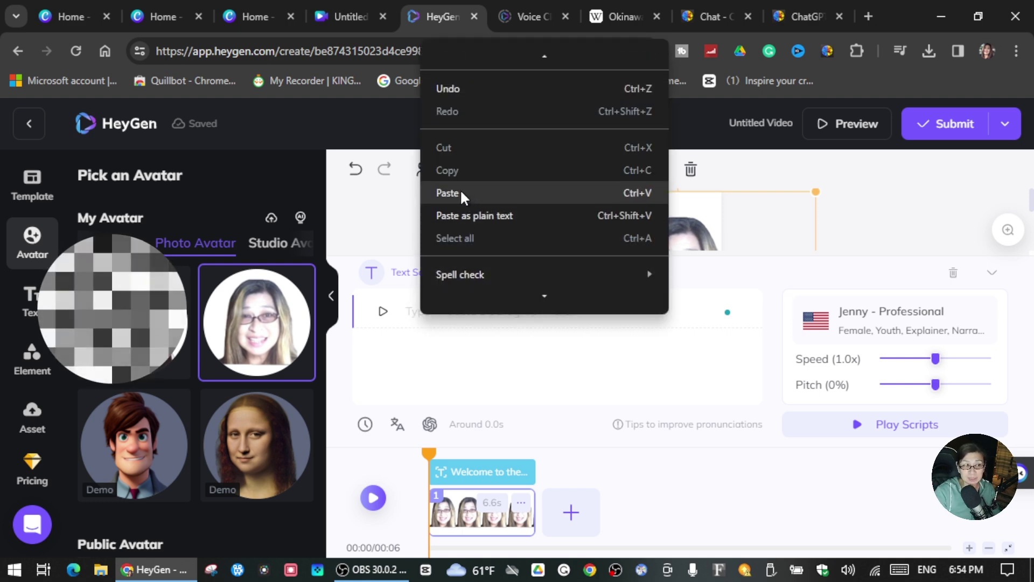
{"action": "left_click", "coordinate": [461, 194]}
{"action": "scroll", "coordinate": [523, 302], "scroll_direction": "up", "scroll_amount": 2}
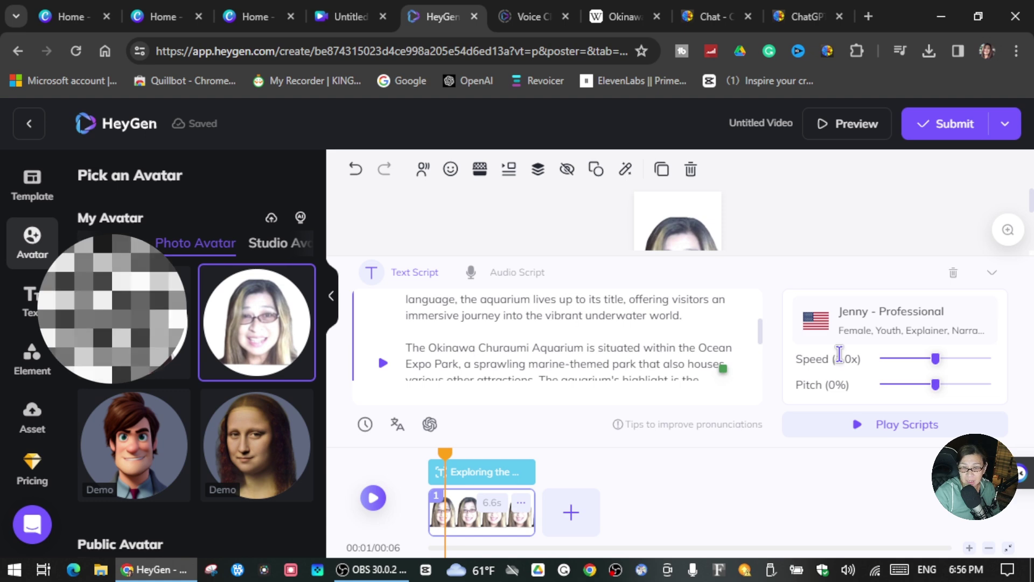
{"action": "left_click", "coordinate": [875, 329]}
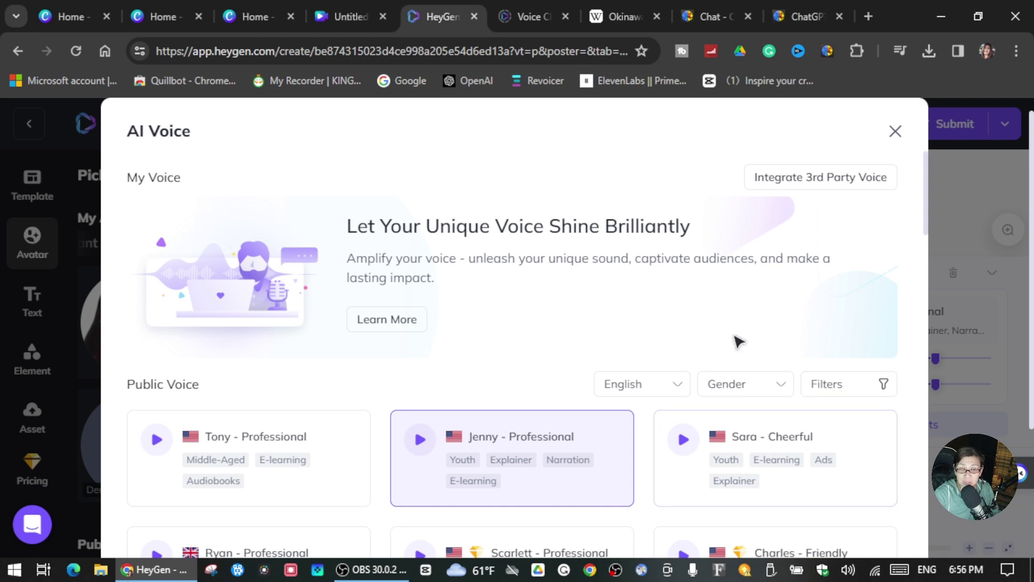
Replace Jenny - Professional with the Sara - Cheerful voice after browsing other voices.
{"action": "scroll", "coordinate": [735, 340], "scroll_direction": "down", "scroll_amount": 3}
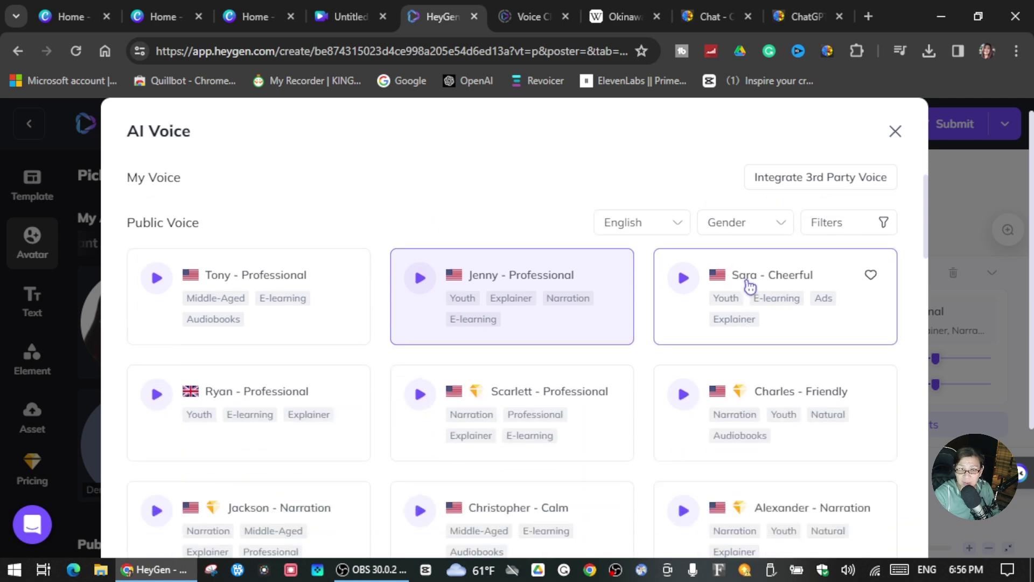
{"action": "left_click", "coordinate": [751, 285]}
{"action": "left_click", "coordinate": [852, 323]}
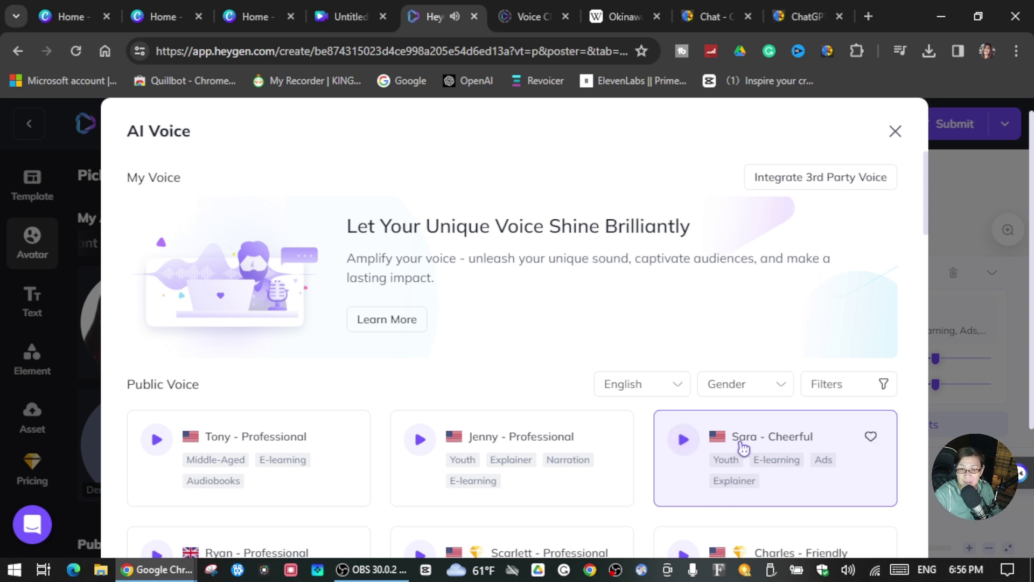
{"action": "scroll", "coordinate": [749, 453], "scroll_direction": "down", "scroll_amount": 4}
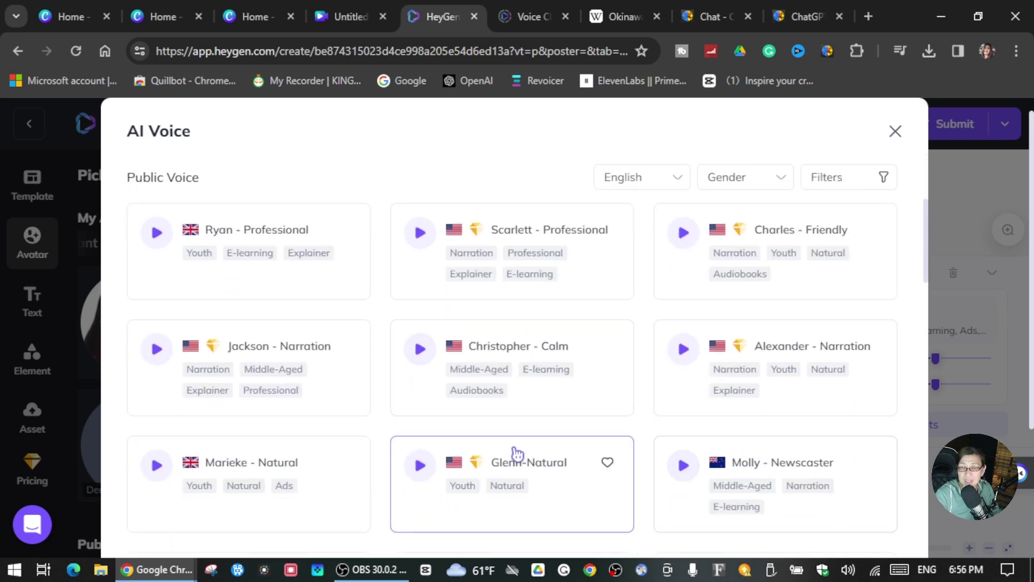
{"action": "scroll", "coordinate": [649, 372], "scroll_direction": "down", "scroll_amount": 10}
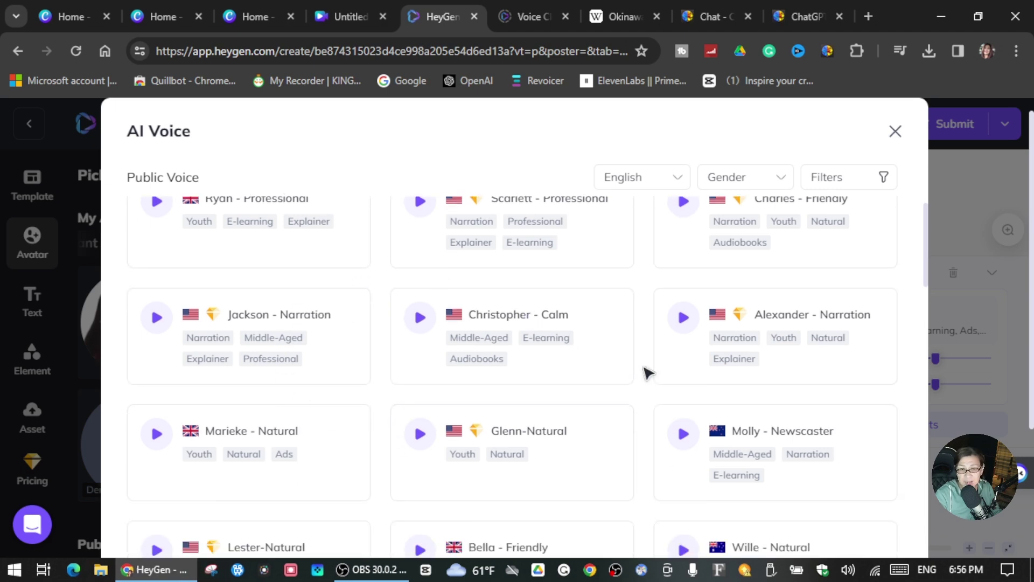
{"action": "scroll", "coordinate": [648, 372], "scroll_direction": "up", "scroll_amount": 14}
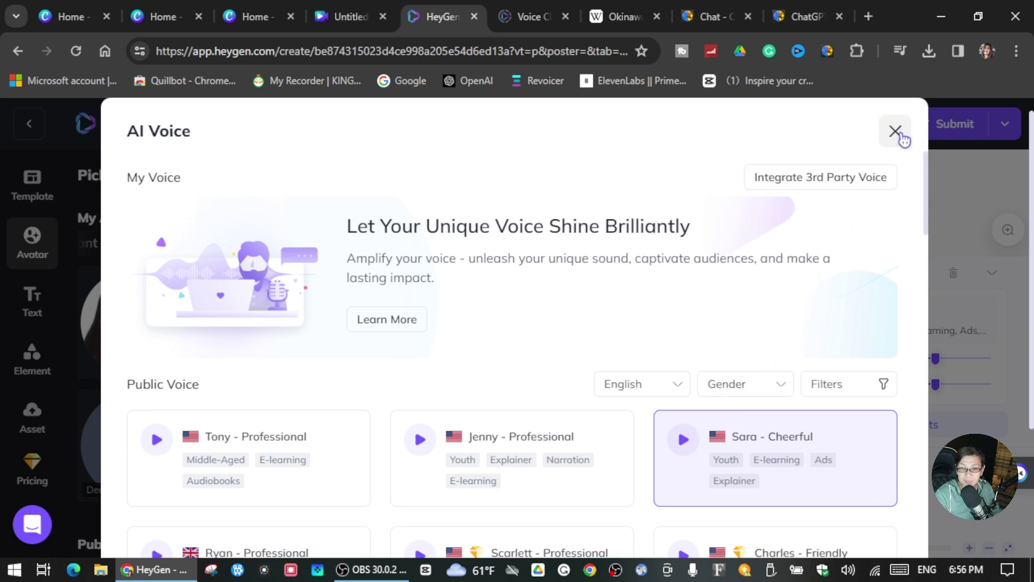
{"action": "left_click", "coordinate": [799, 446]}
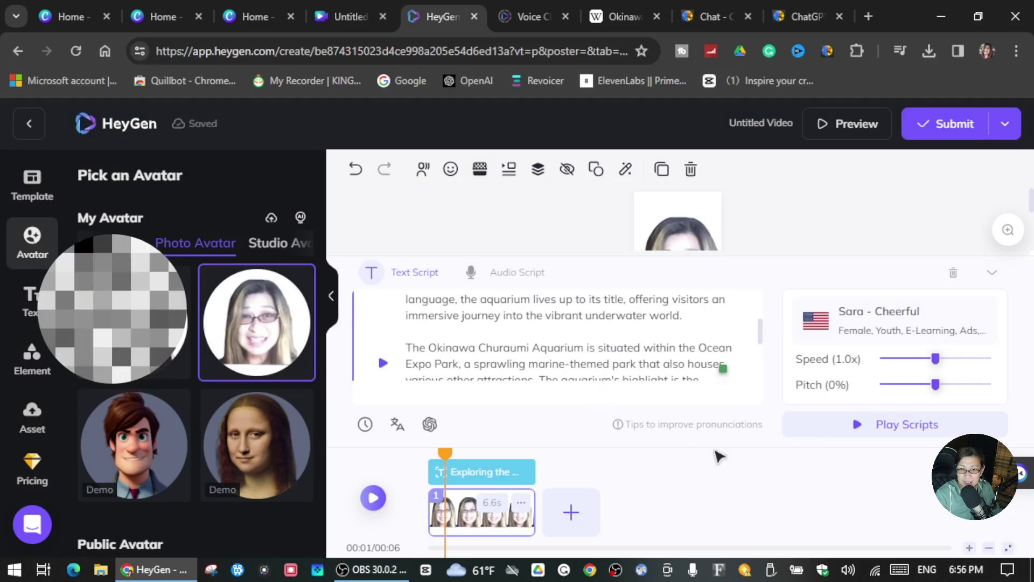
{"action": "scroll", "coordinate": [546, 353], "scroll_direction": "up", "scroll_amount": 3}
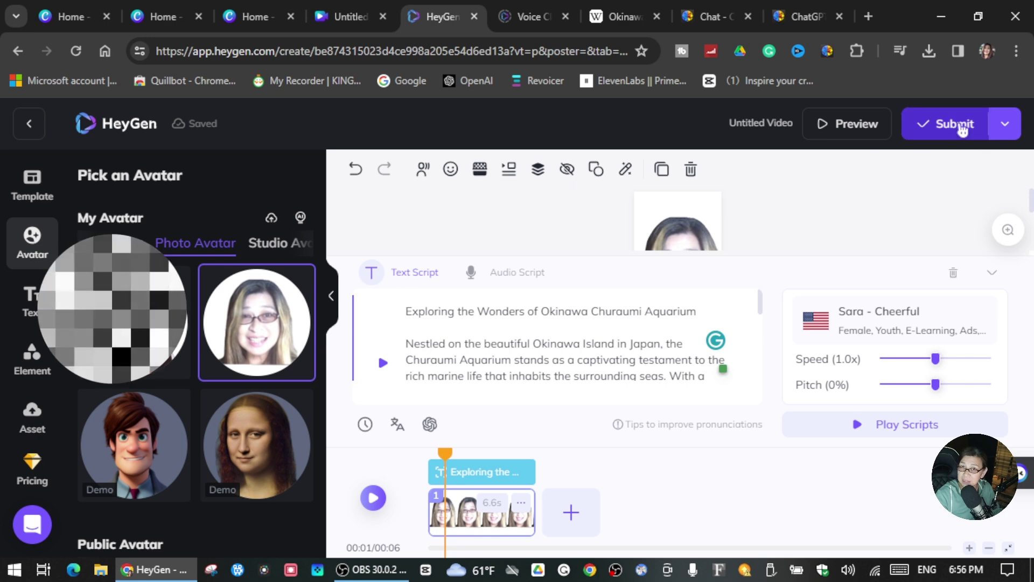
Submit the video, cancel the Not Enough Credits warning, and return to Canva.
{"action": "left_click", "coordinate": [955, 124]}
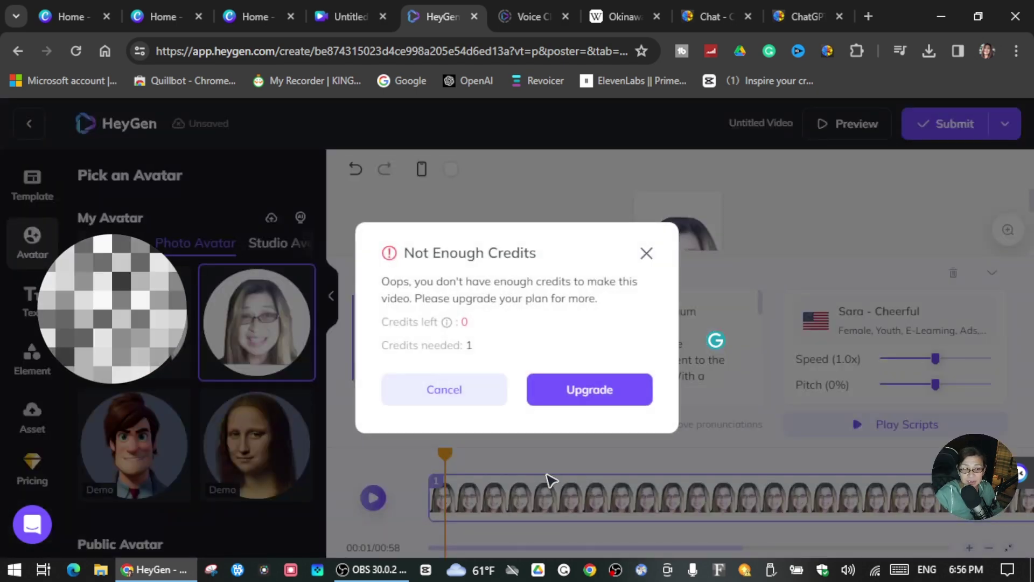
{"action": "left_click", "coordinate": [464, 396]}
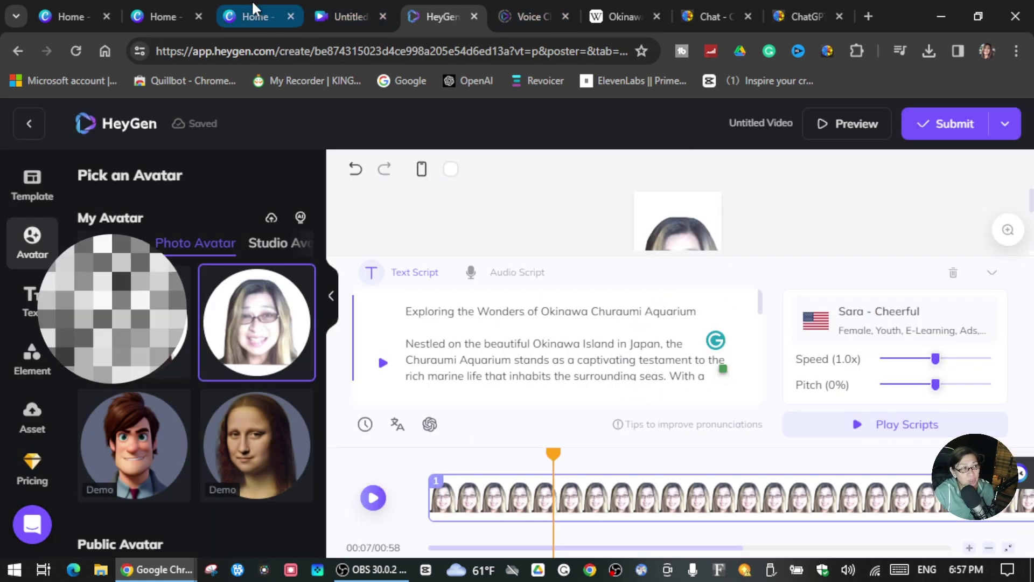
{"action": "left_click", "coordinate": [255, 17]}
Add a second page and place the 57.6s uploaded presenter video on it.
{"action": "left_click", "coordinate": [339, 19]}
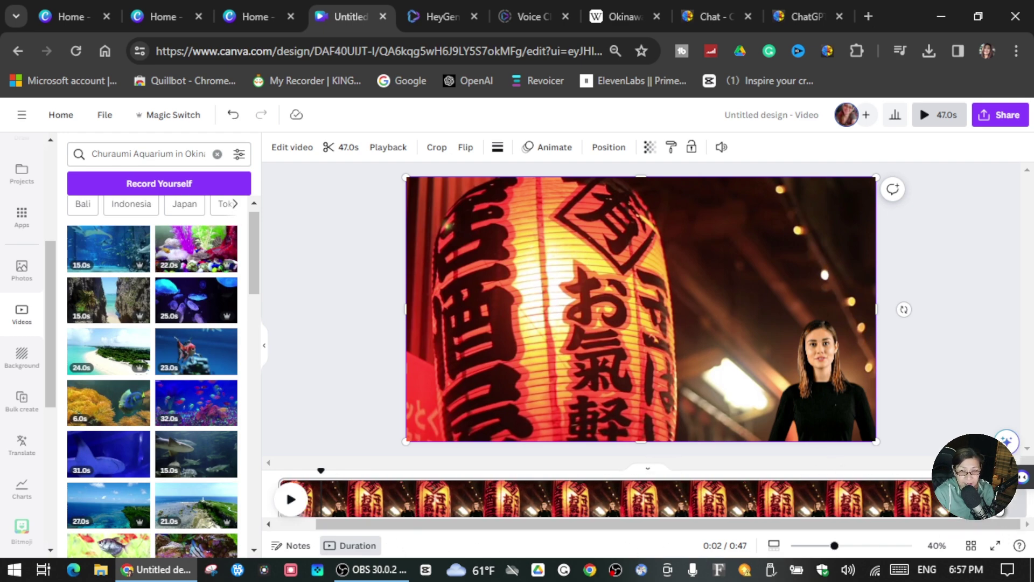
{"action": "left_click", "coordinate": [1001, 509]}
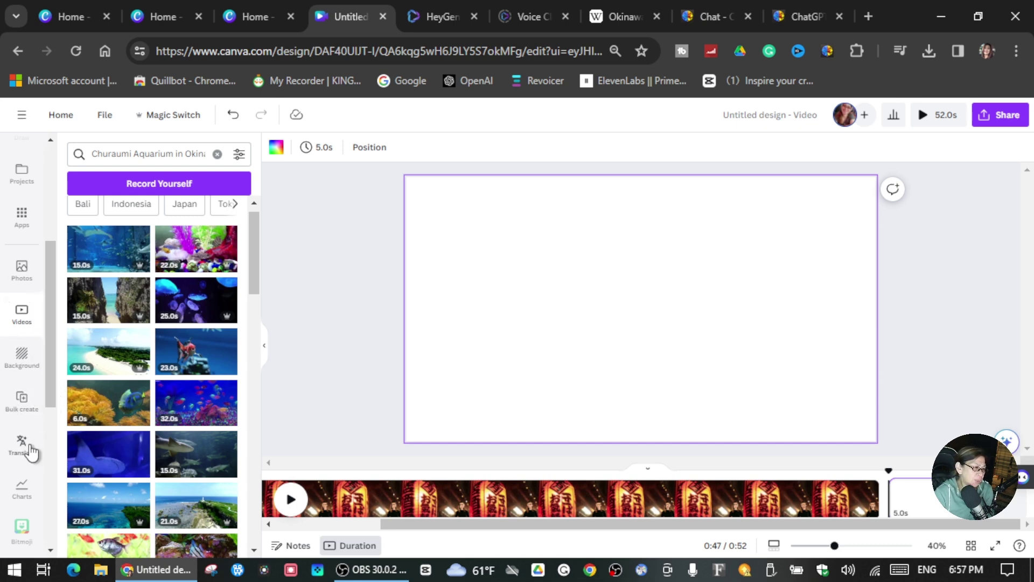
{"action": "scroll", "coordinate": [18, 462], "scroll_direction": "up", "scroll_amount": 5}
{"action": "left_click", "coordinate": [21, 326]}
{"action": "left_click", "coordinate": [173, 249]}
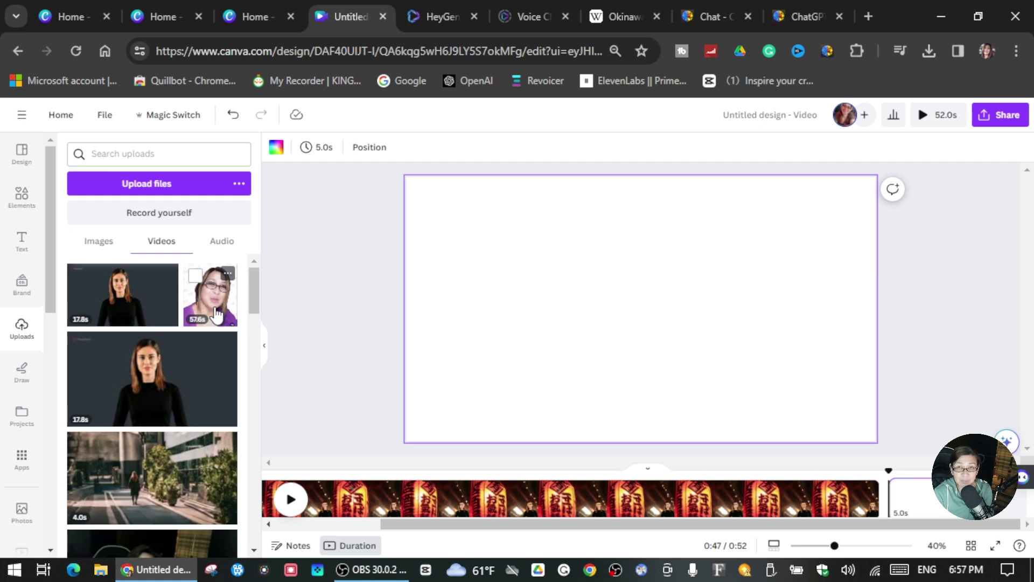
{"action": "left_click", "coordinate": [207, 302]}
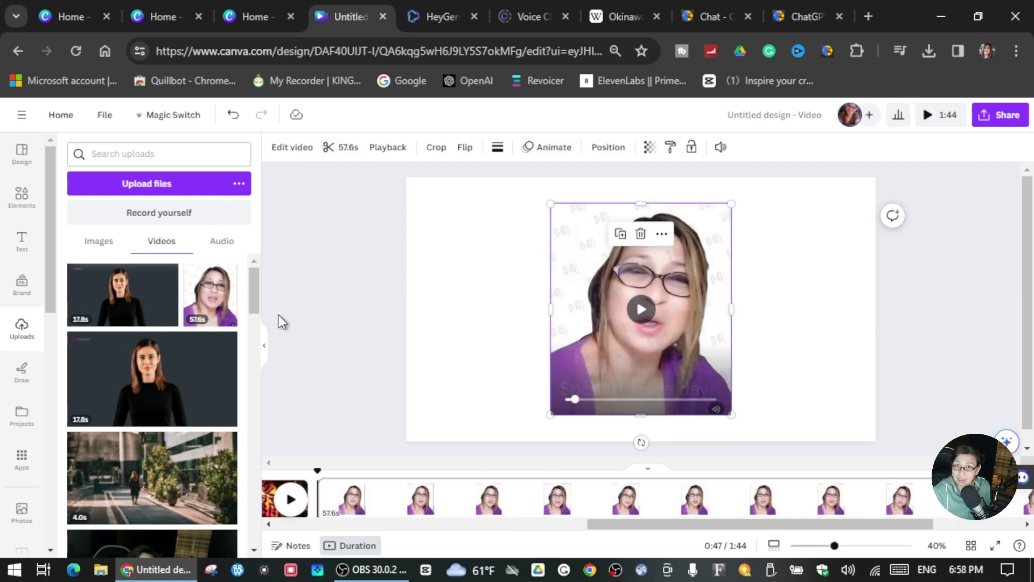
Apply Background Remover to the presenter video, enlarge it, and move it bottom-left.
{"action": "left_click", "coordinate": [288, 154]}
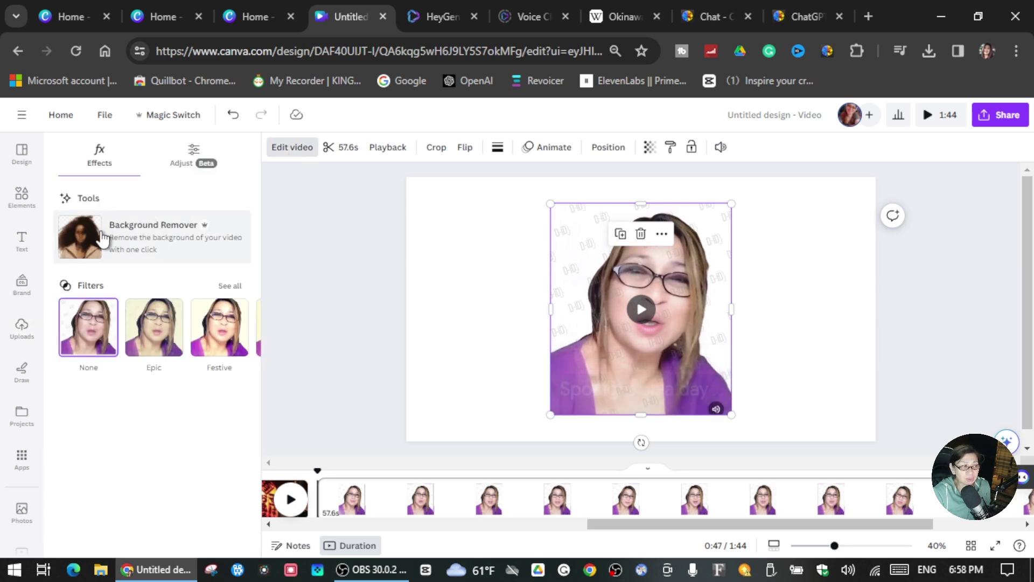
{"action": "left_click", "coordinate": [102, 237]}
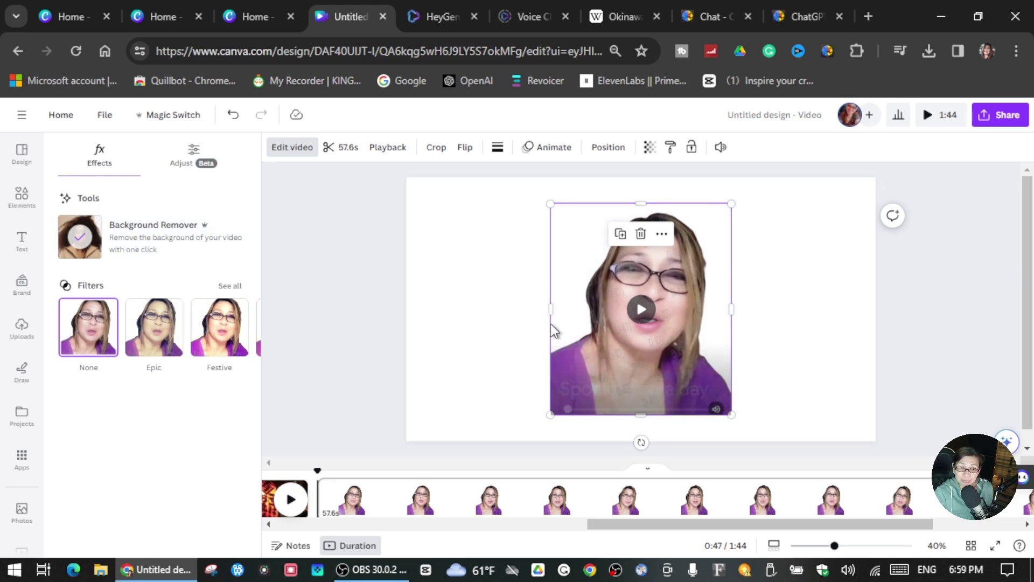
{"action": "left_click_drag", "start_coordinate": [550, 203], "coordinate": [518, 209]}
{"action": "left_click_drag", "start_coordinate": [734, 414], "coordinate": [704, 380]}
{"action": "left_click_drag", "start_coordinate": [693, 318], "coordinate": [565, 383]}
{"action": "left_click", "coordinate": [722, 299]}
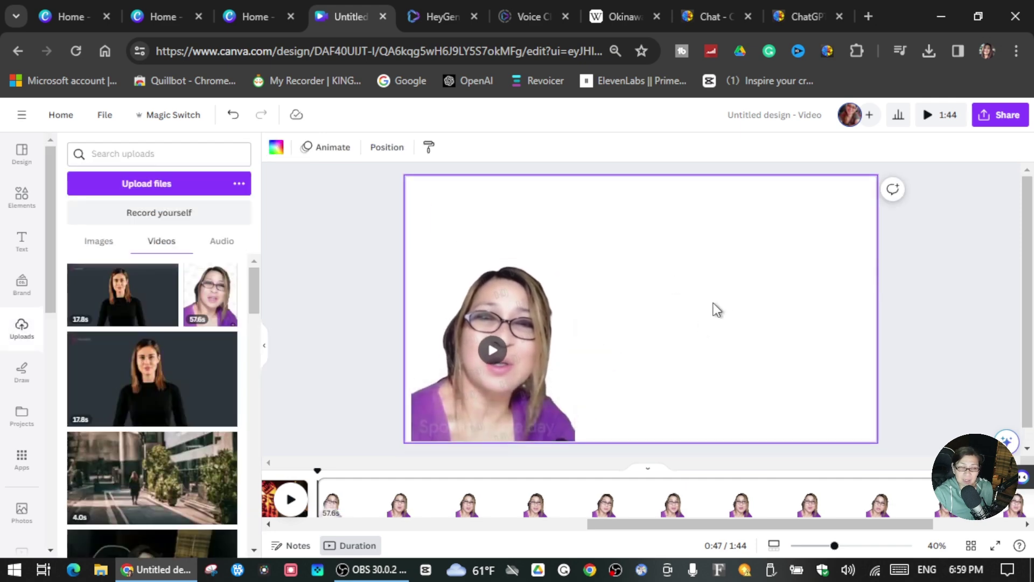
Search Elements videos for 'studio' and add the purple studio clip to the page.
{"action": "left_click", "coordinate": [23, 203]}
{"action": "left_click", "coordinate": [138, 155]}
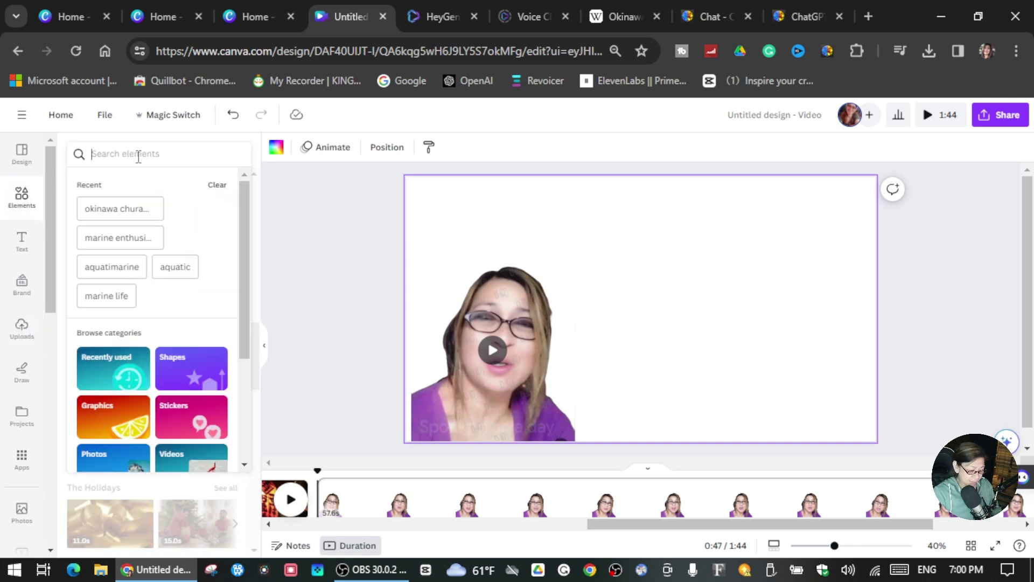
{"action": "type", "text": "st"}
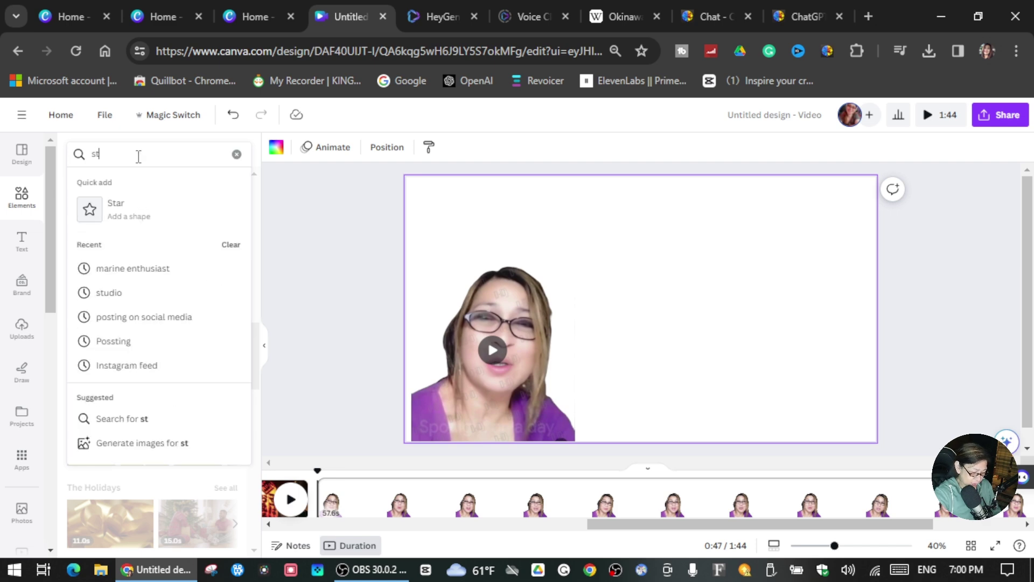
{"action": "type", "text": "udio"}
{"action": "key", "text": "Return"}
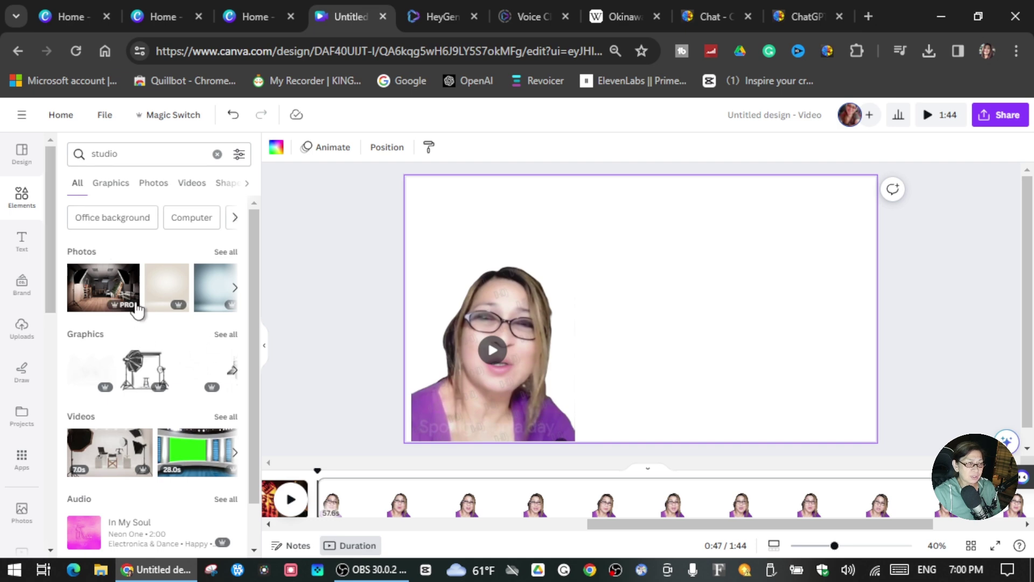
{"action": "left_click", "coordinate": [190, 184]}
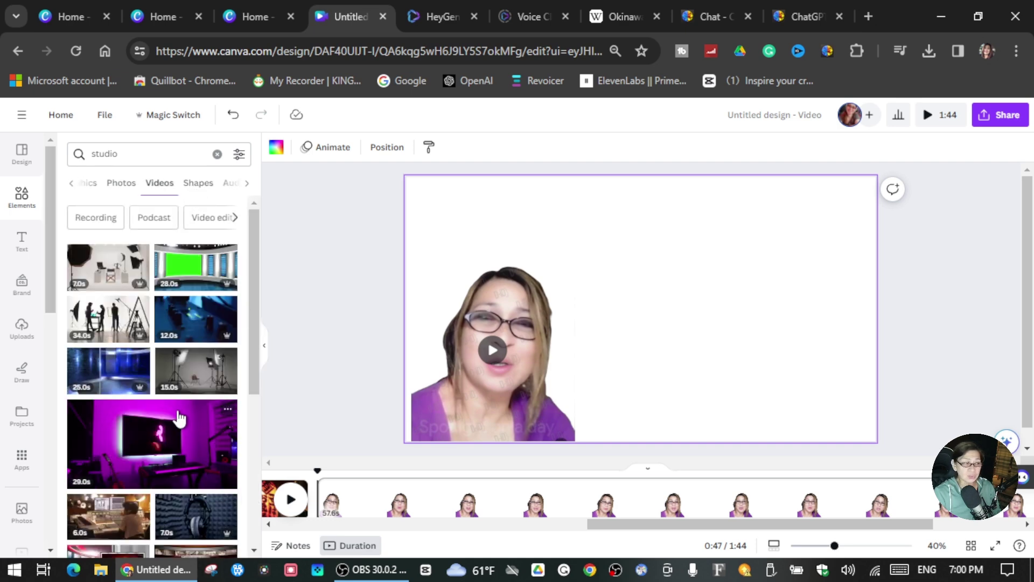
{"action": "scroll", "coordinate": [178, 418], "scroll_direction": "down", "scroll_amount": 5}
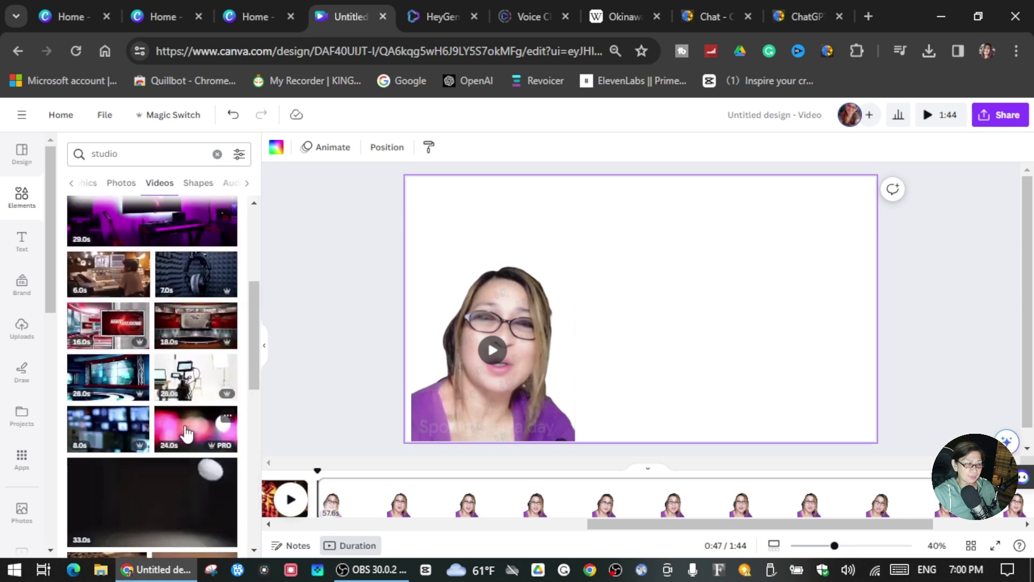
{"action": "scroll", "coordinate": [175, 431], "scroll_direction": "up", "scroll_amount": 5}
{"action": "left_click", "coordinate": [172, 442]}
{"action": "left_click", "coordinate": [641, 307]}
Stretch the studio clip to cover the page and send it behind the presenter.
{"action": "left_click_drag", "start_coordinate": [553, 266], "coordinate": [533, 244]}
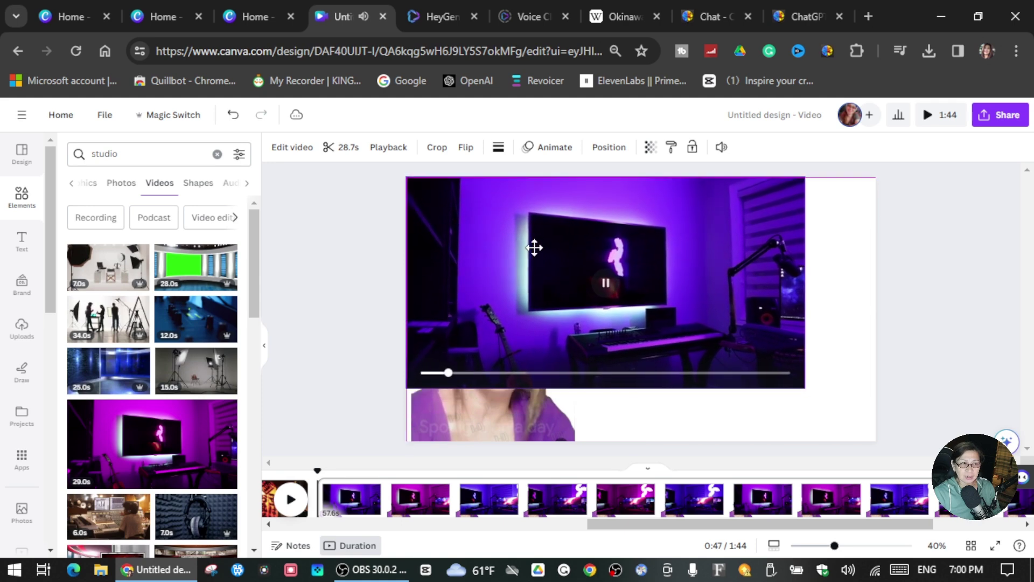
{"action": "left_click_drag", "start_coordinate": [806, 391], "coordinate": [880, 494]}
{"action": "right_click", "coordinate": [724, 258]}
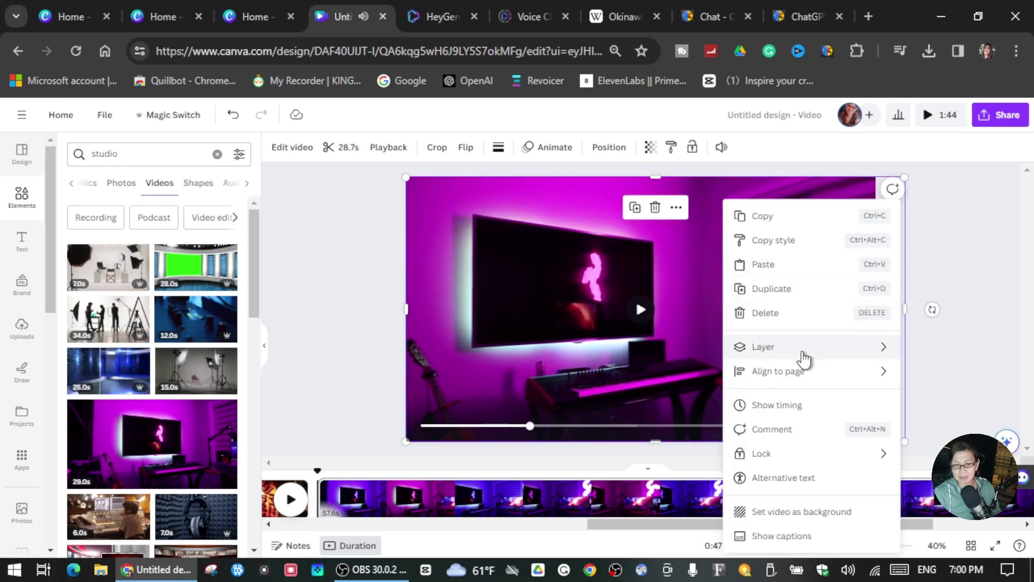
{"action": "mouse_move", "coordinate": [785, 356]}
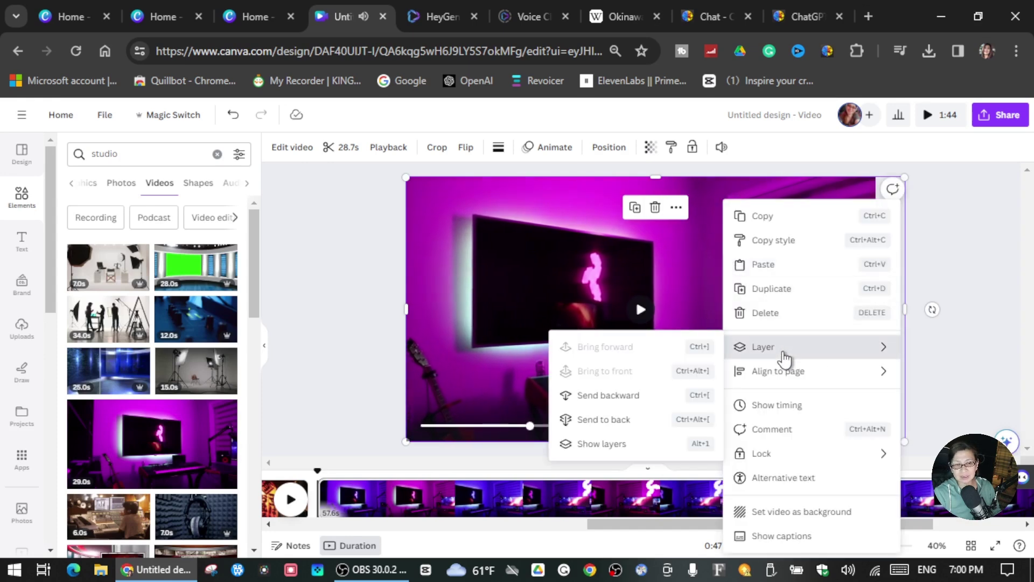
{"action": "left_click", "coordinate": [621, 422]}
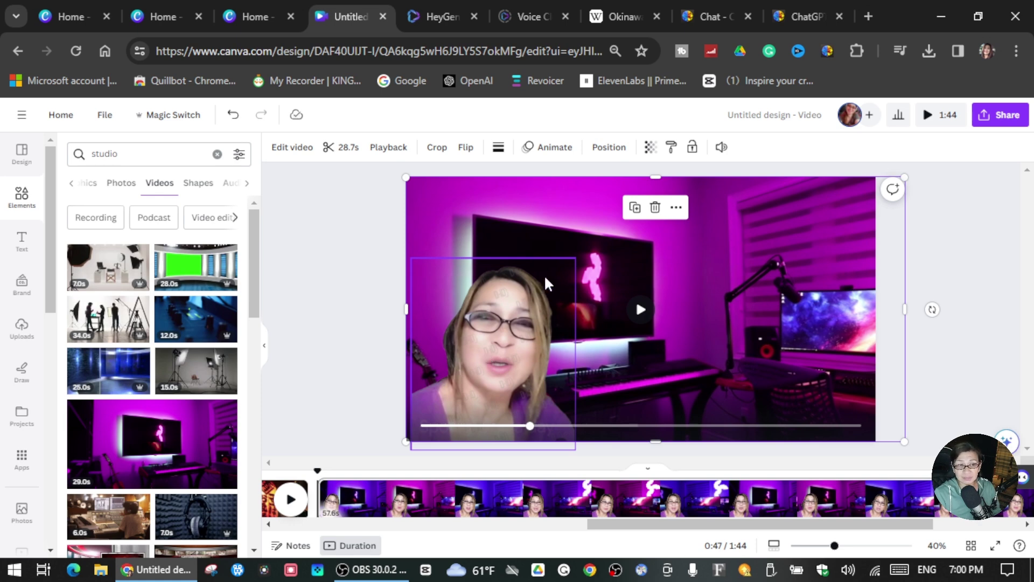
Reposition and slightly shrink the presenter video on the left of the studio scene.
{"action": "left_click_drag", "start_coordinate": [539, 292], "coordinate": [541, 295]}
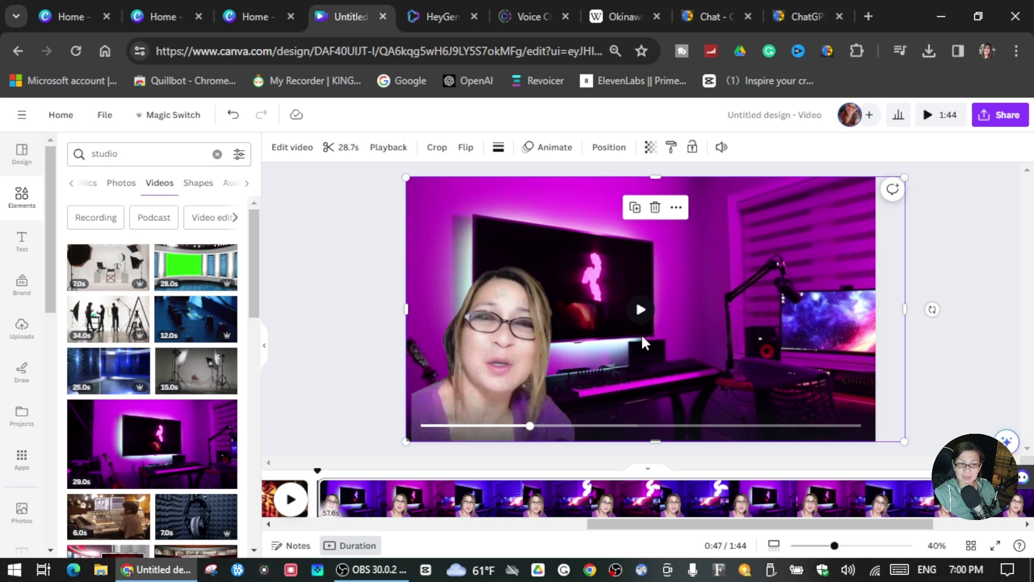
{"action": "left_click", "coordinate": [521, 319]}
{"action": "mouse_move", "coordinate": [577, 257]}
{"action": "left_mouse_down"}
{"action": "mouse_move", "coordinate": [559, 279]}
{"action": "mouse_move", "coordinate": [568, 266]}
{"action": "left_mouse_up"}
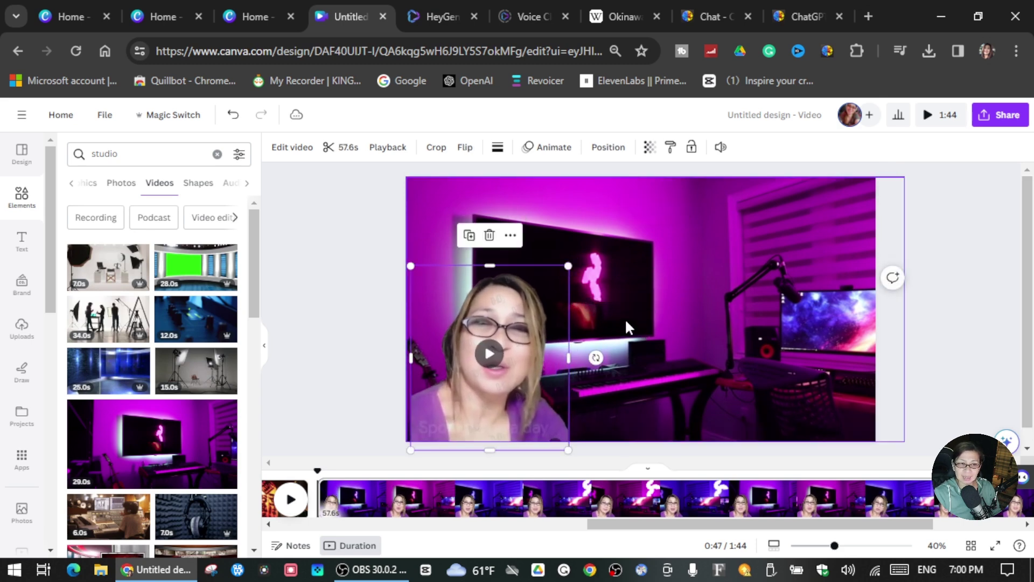
{"action": "left_click", "coordinate": [662, 300]}
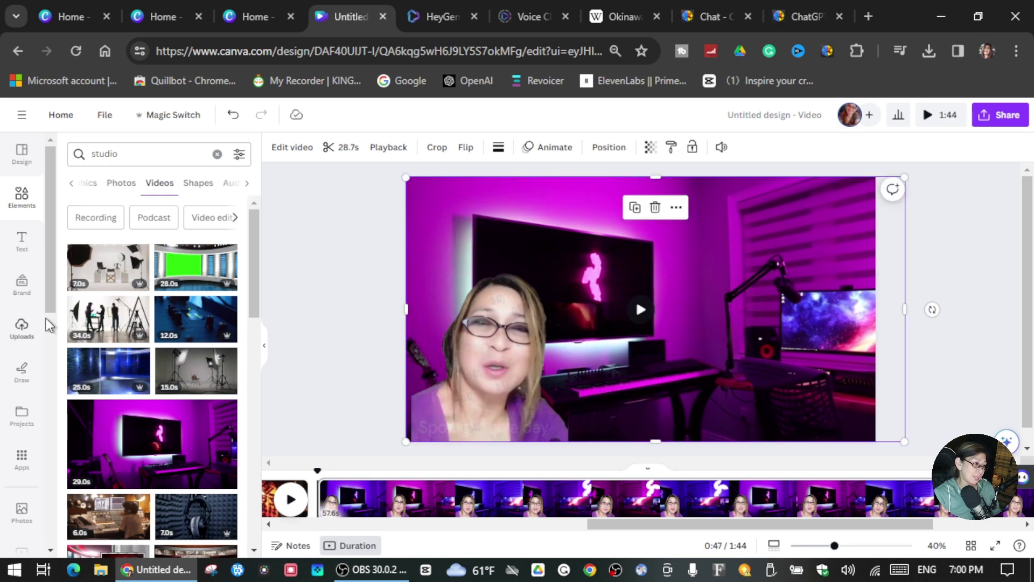
Add a circle frame from Elements and drop the presenter video into it.
{"action": "left_click", "coordinate": [23, 203]}
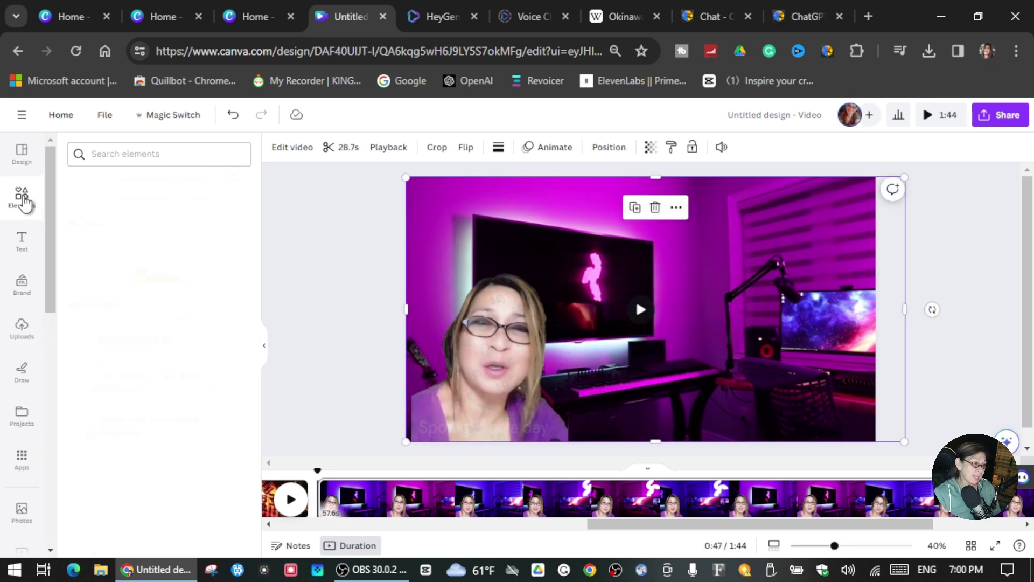
{"action": "scroll", "coordinate": [173, 321], "scroll_direction": "down", "scroll_amount": 7}
{"action": "scroll", "coordinate": [173, 315], "scroll_direction": "down", "scroll_amount": 9}
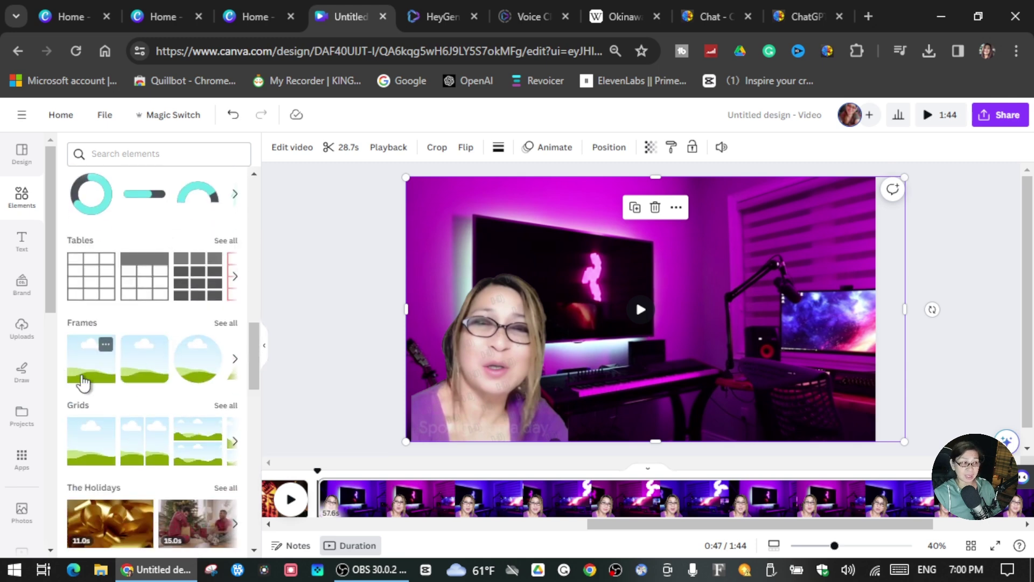
{"action": "left_click", "coordinate": [213, 376]}
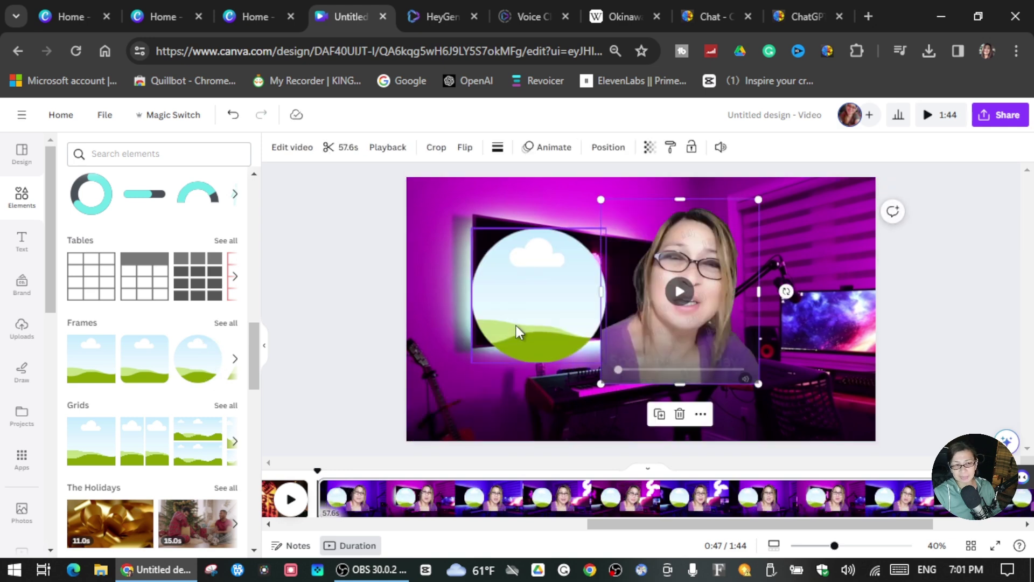
{"action": "left_click_drag", "start_coordinate": [508, 321], "coordinate": [483, 315]}
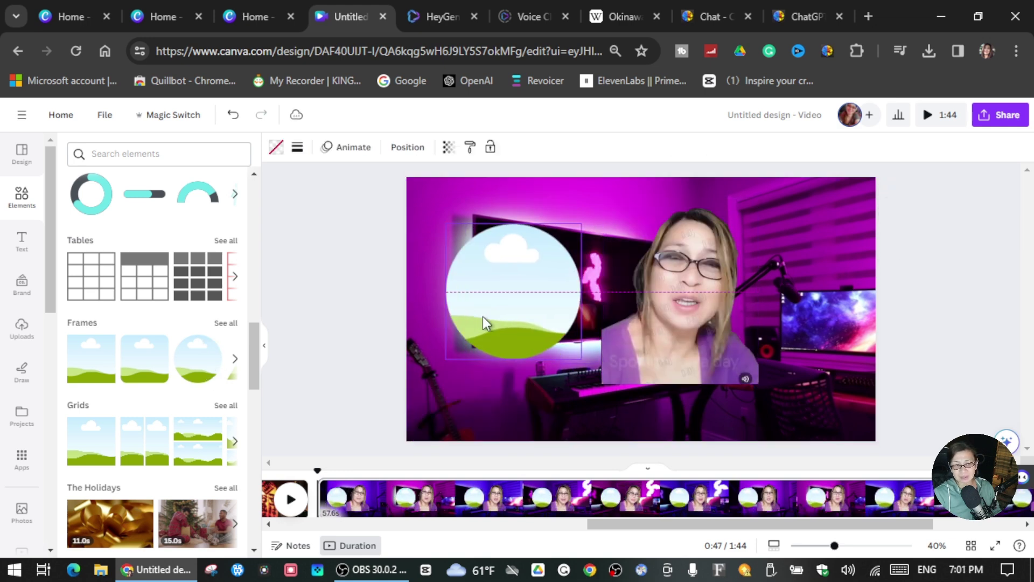
{"action": "left_click", "coordinate": [680, 306]}
{"action": "left_click_drag", "start_coordinate": [680, 306], "coordinate": [541, 318]}
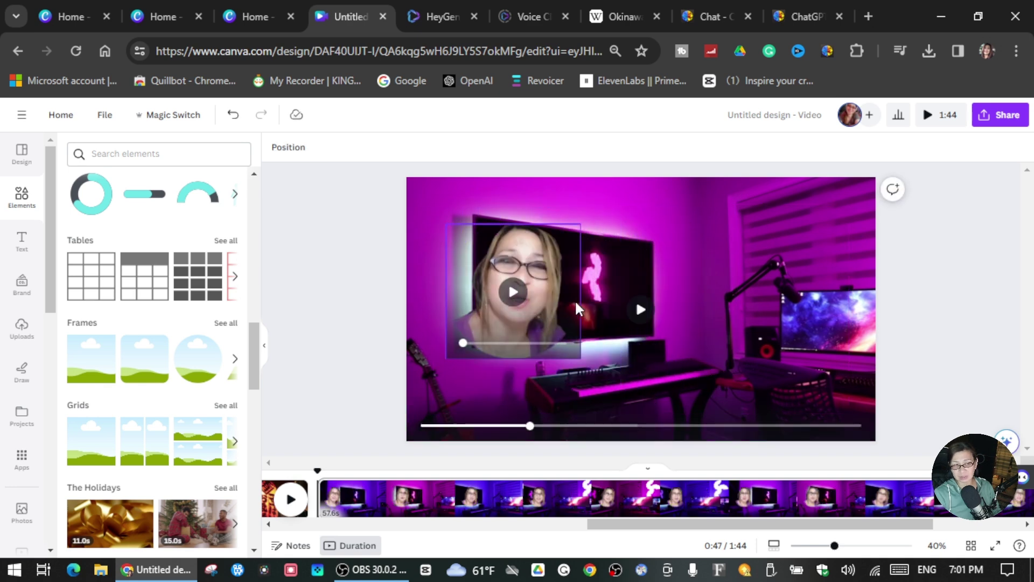
Shrink the framed presenter and move it to the bottom-left corner.
{"action": "left_click", "coordinate": [680, 279]}
{"action": "left_click_drag", "start_coordinate": [526, 293], "coordinate": [579, 295]}
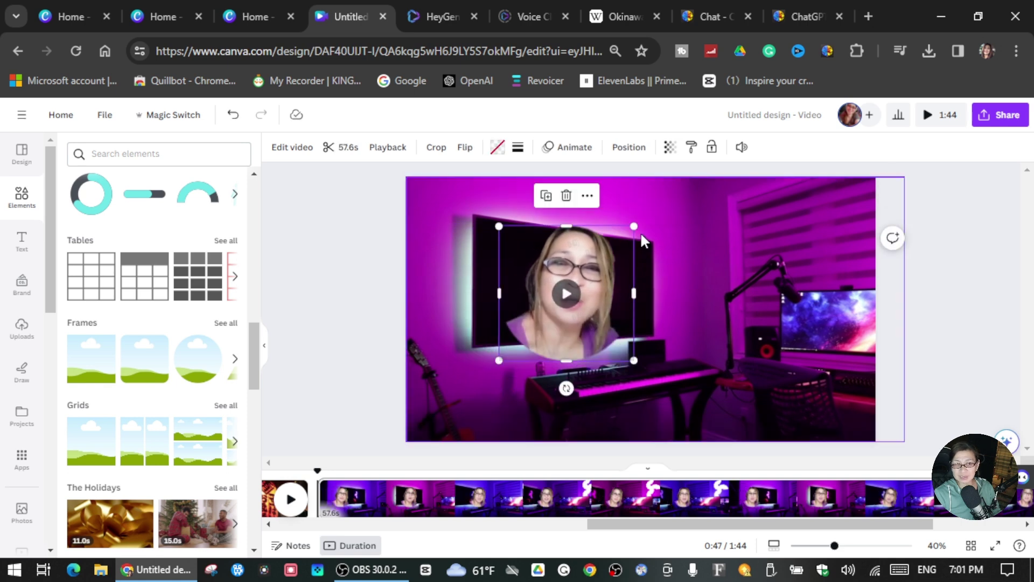
{"action": "left_click_drag", "start_coordinate": [634, 226], "coordinate": [594, 268]}
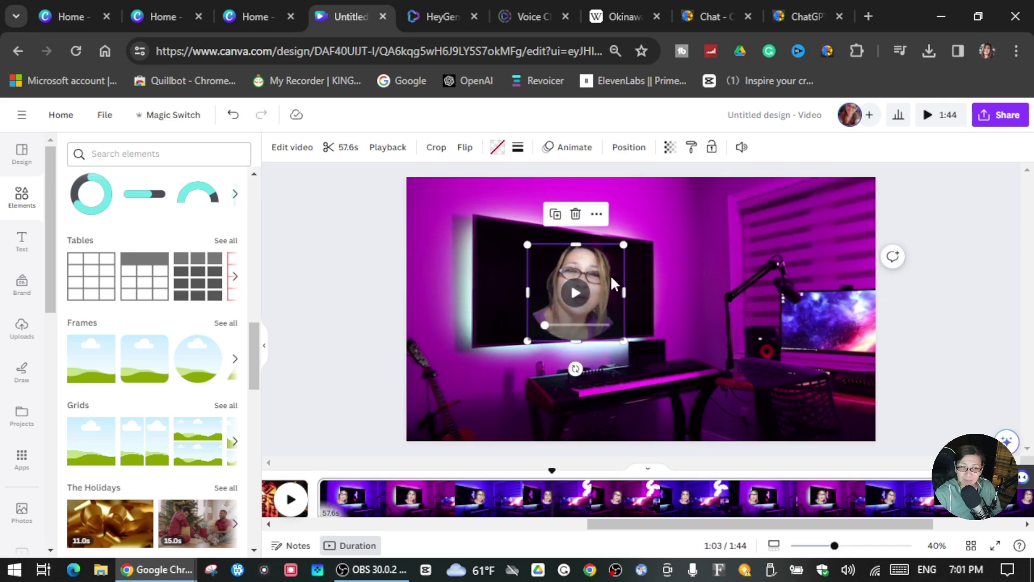
{"action": "left_click_drag", "start_coordinate": [610, 274], "coordinate": [535, 315]}
{"action": "mouse_move", "coordinate": [506, 361]}
{"action": "left_mouse_down"}
{"action": "mouse_move", "coordinate": [501, 371]}
{"action": "mouse_move", "coordinate": [511, 362]}
{"action": "left_mouse_up"}
{"action": "left_click", "coordinate": [655, 373]}
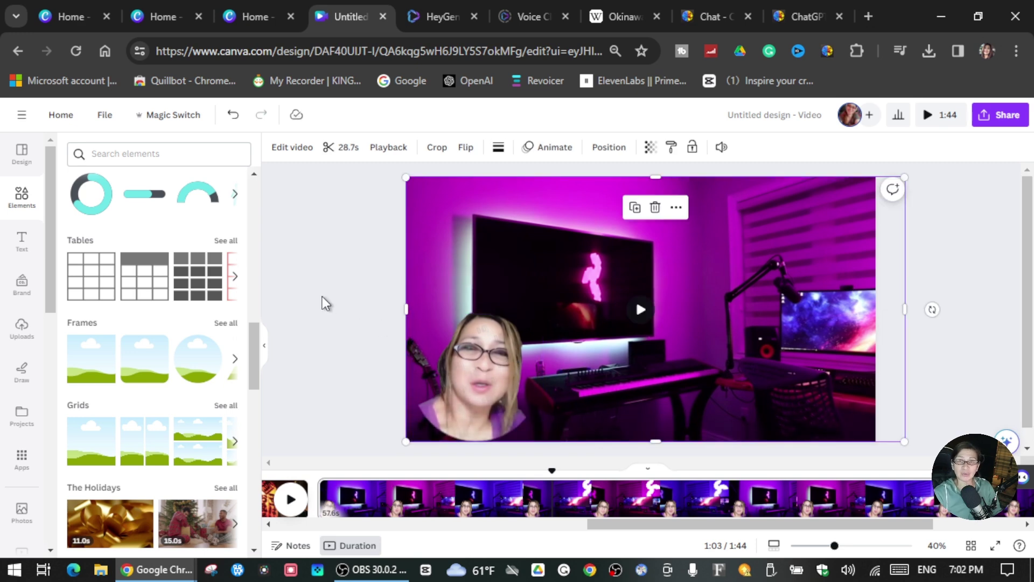
{"action": "left_click", "coordinate": [364, 257]}
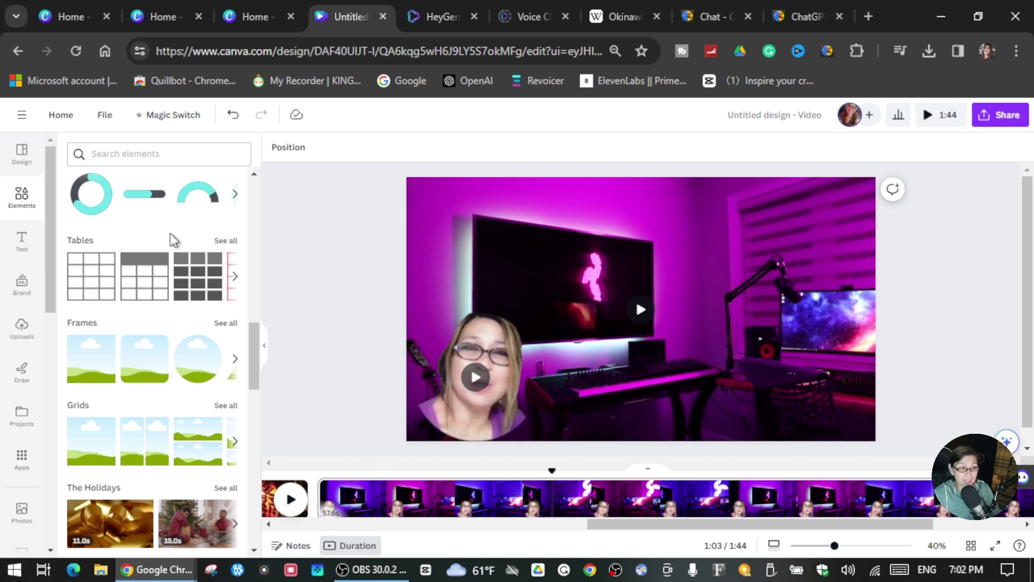
Search Elements for 'okinawa churami aquarium' and add the first photo.
{"action": "left_click", "coordinate": [97, 155]}
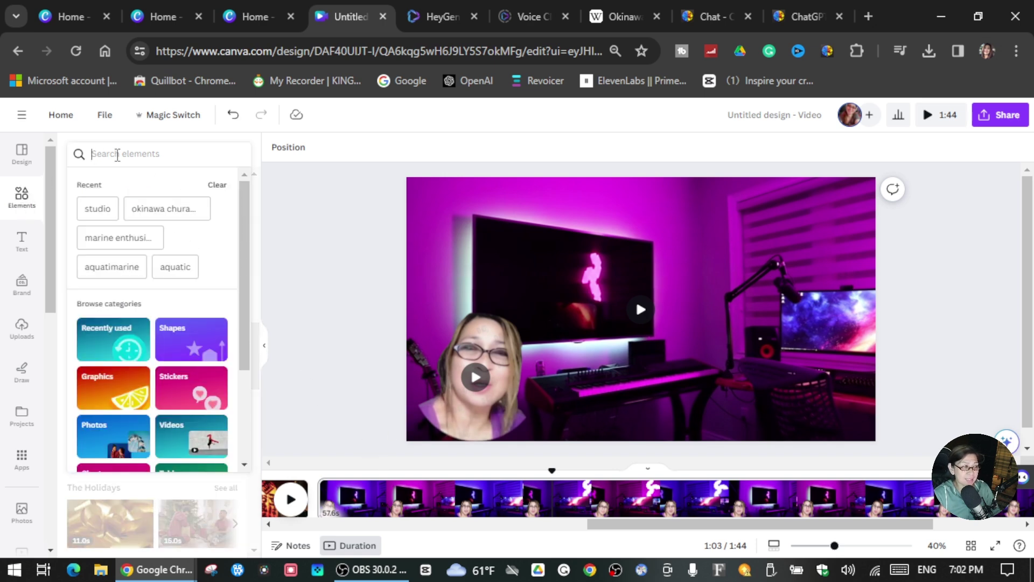
{"action": "left_click", "coordinate": [185, 213]}
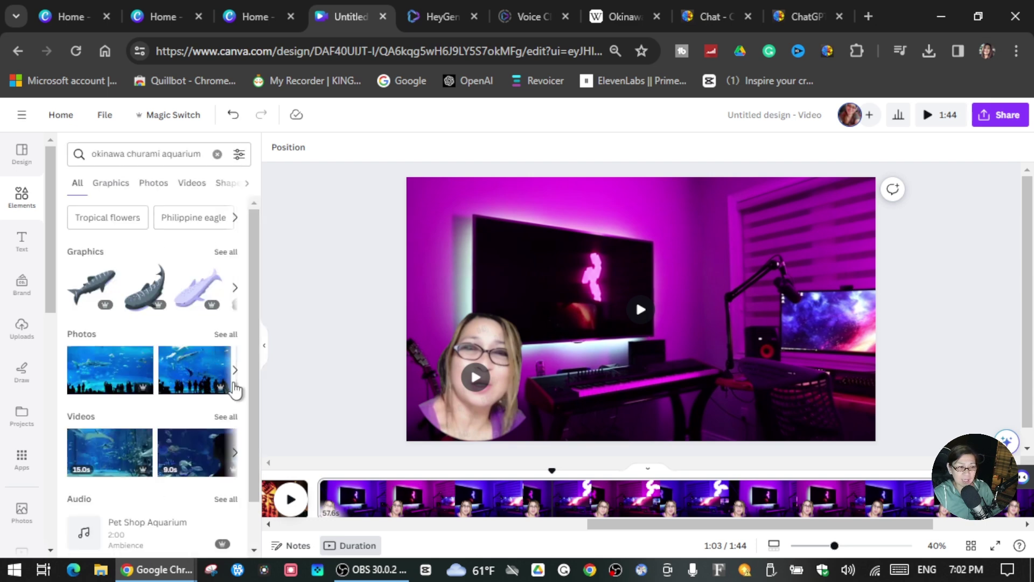
{"action": "left_click", "coordinate": [106, 383]}
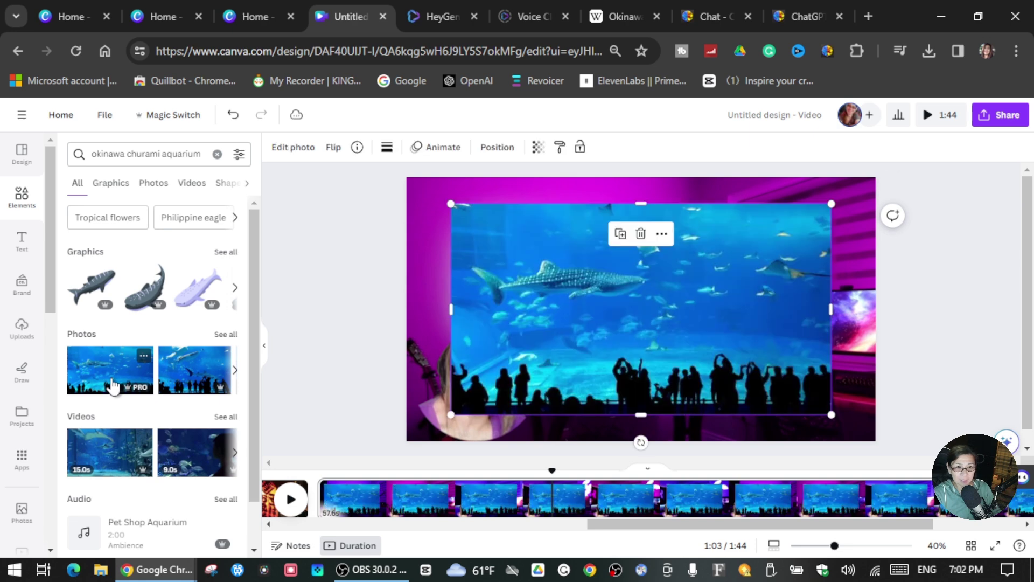
Resize the whale-shark aquarium photo and place it in the studio's upper right.
{"action": "left_click_drag", "start_coordinate": [658, 309], "coordinate": [715, 286]}
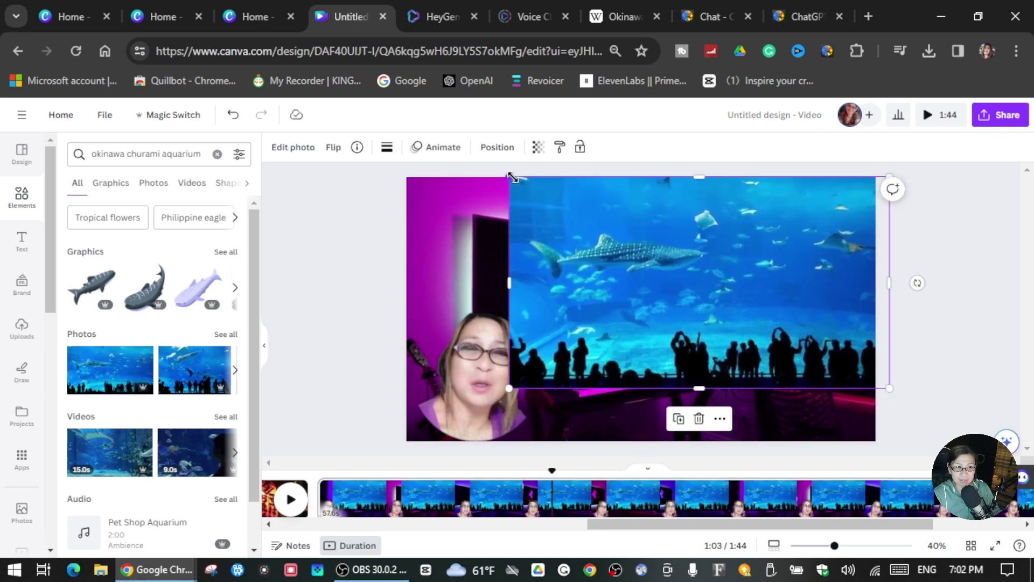
{"action": "left_click_drag", "start_coordinate": [517, 184], "coordinate": [589, 209]}
{"action": "left_click_drag", "start_coordinate": [743, 307], "coordinate": [731, 277]}
{"action": "left_click_drag", "start_coordinate": [576, 355], "coordinate": [628, 347]}
{"action": "left_click_drag", "start_coordinate": [759, 296], "coordinate": [685, 302]}
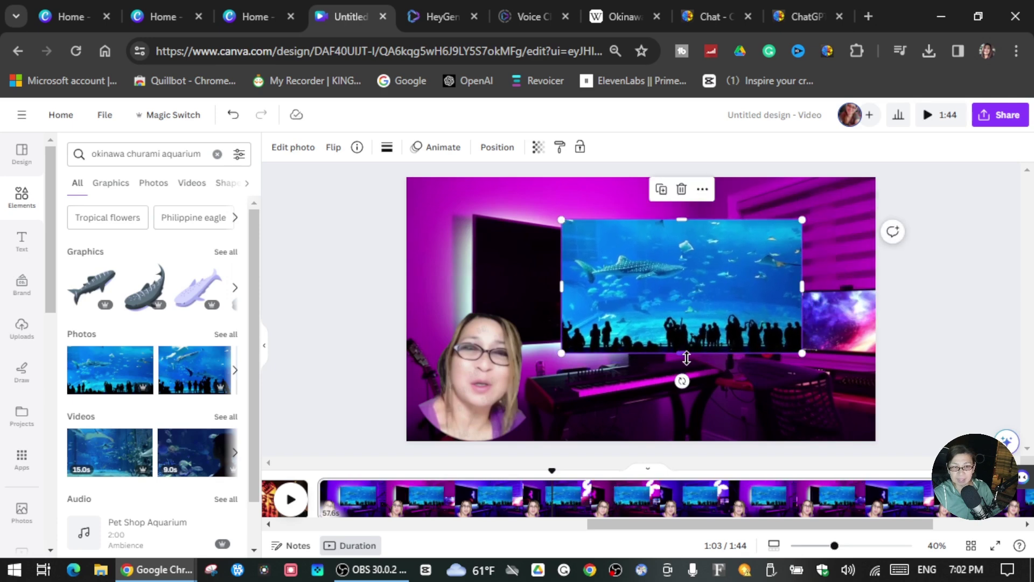
{"action": "left_click_drag", "start_coordinate": [687, 369], "coordinate": [688, 403]}
{"action": "left_click_drag", "start_coordinate": [727, 297], "coordinate": [723, 264]}
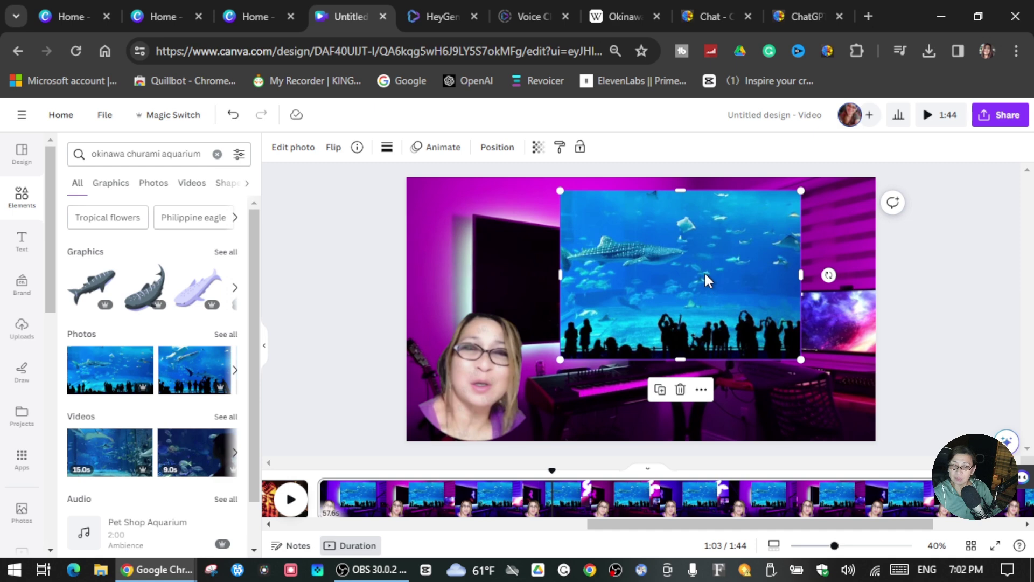
Shorten the photo's timing to start around 54.8s, then play to preview.
{"action": "right_click", "coordinate": [706, 276]}
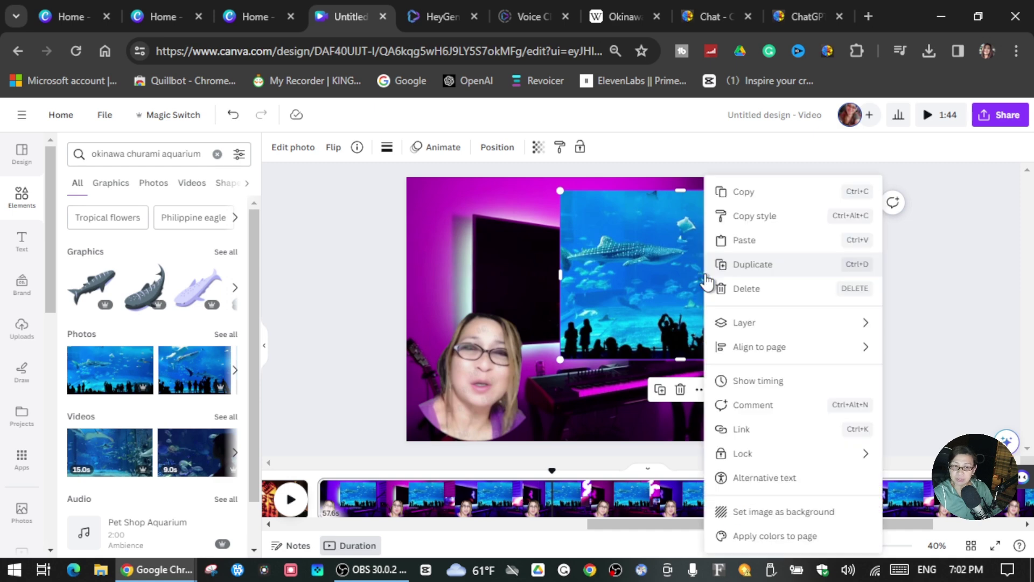
{"action": "left_click", "coordinate": [757, 382]}
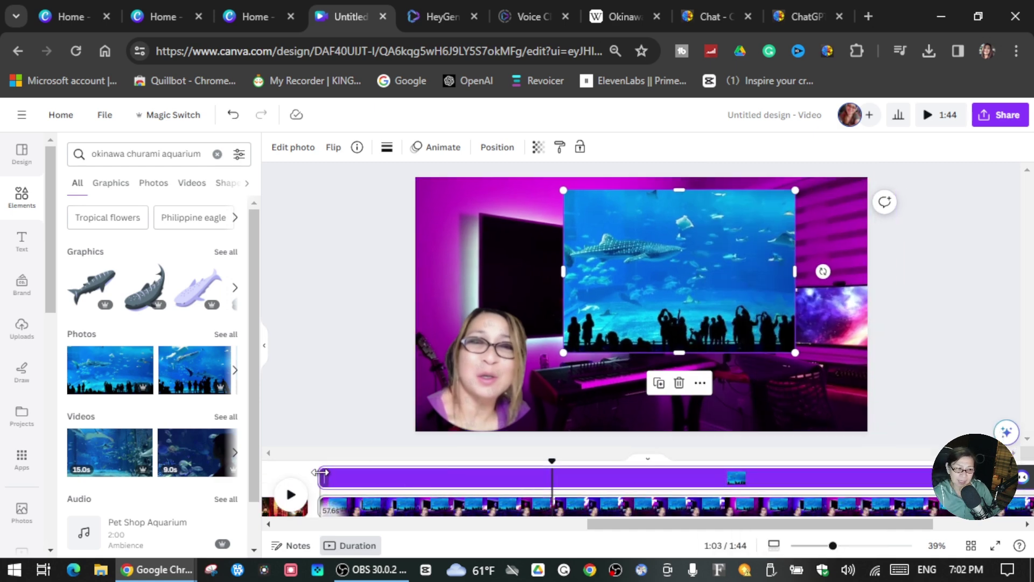
{"action": "left_click_drag", "start_coordinate": [325, 475], "coordinate": [416, 487]}
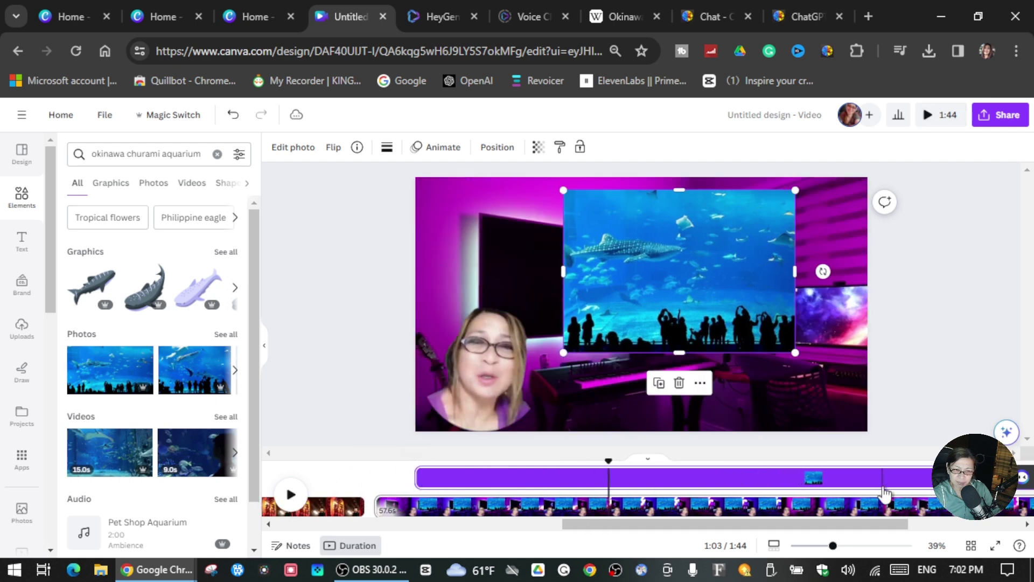
{"action": "left_click", "coordinate": [417, 499]}
{"action": "left_click", "coordinate": [291, 495]}
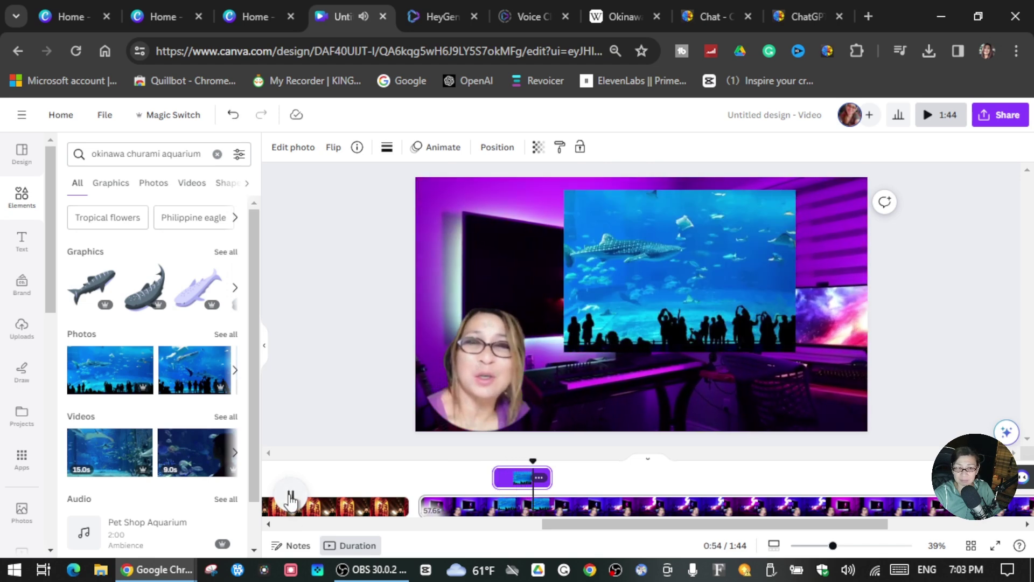
Stop playback and open download settings: MP4 Video, 1080p (HD), all 2 pages.
{"action": "left_click", "coordinate": [291, 496]}
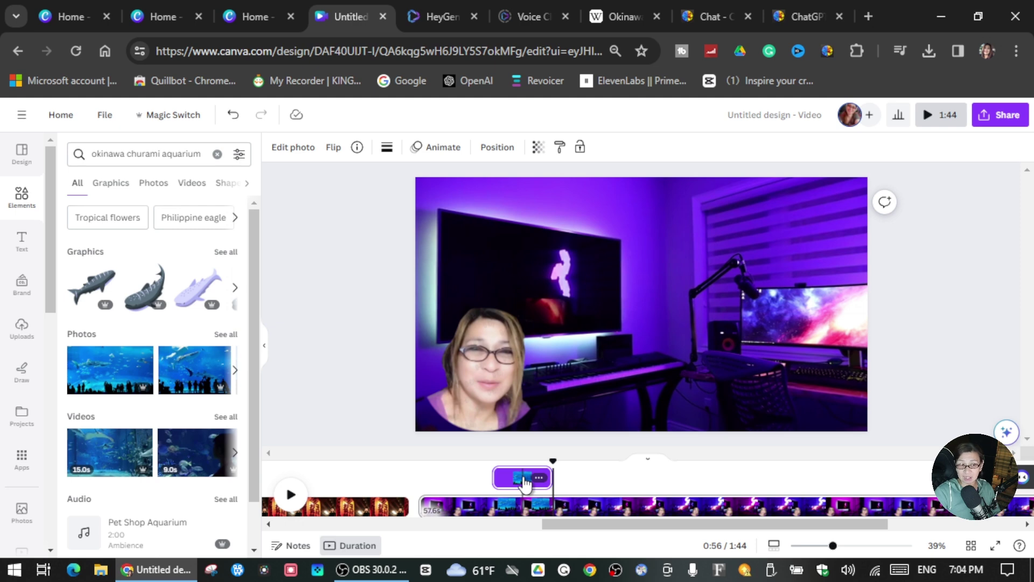
{"action": "scroll", "coordinate": [161, 378], "scroll_direction": "down", "scroll_amount": 1}
{"action": "scroll", "coordinate": [22, 306], "scroll_direction": "down", "scroll_amount": 5}
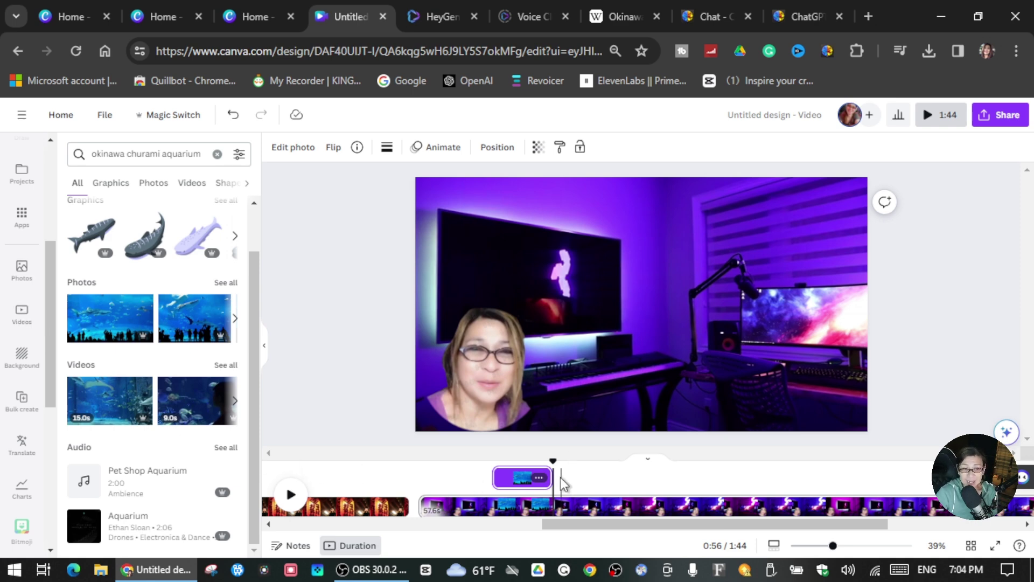
{"action": "left_click", "coordinate": [1013, 116]}
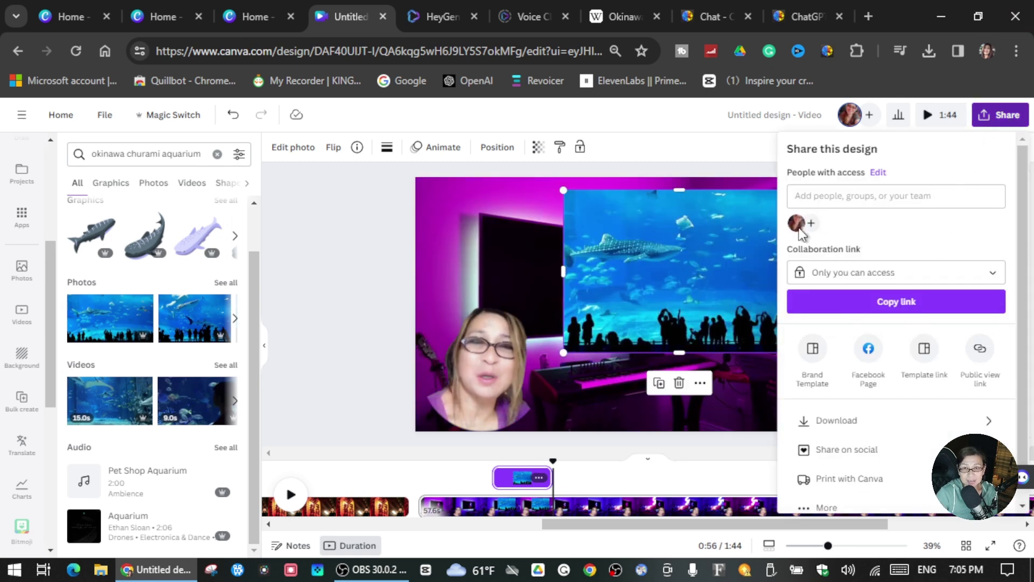
{"action": "left_click", "coordinate": [812, 426]}
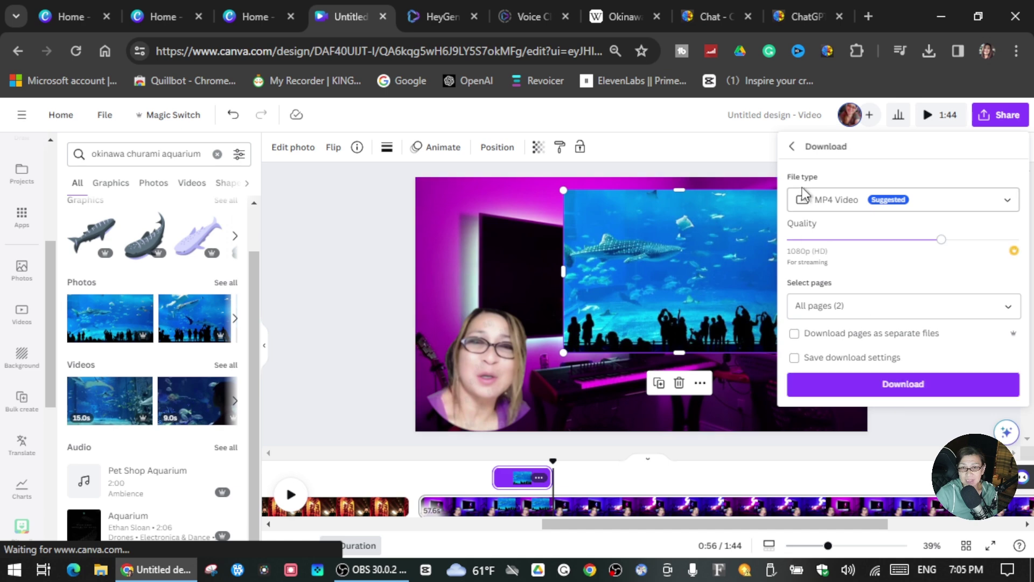